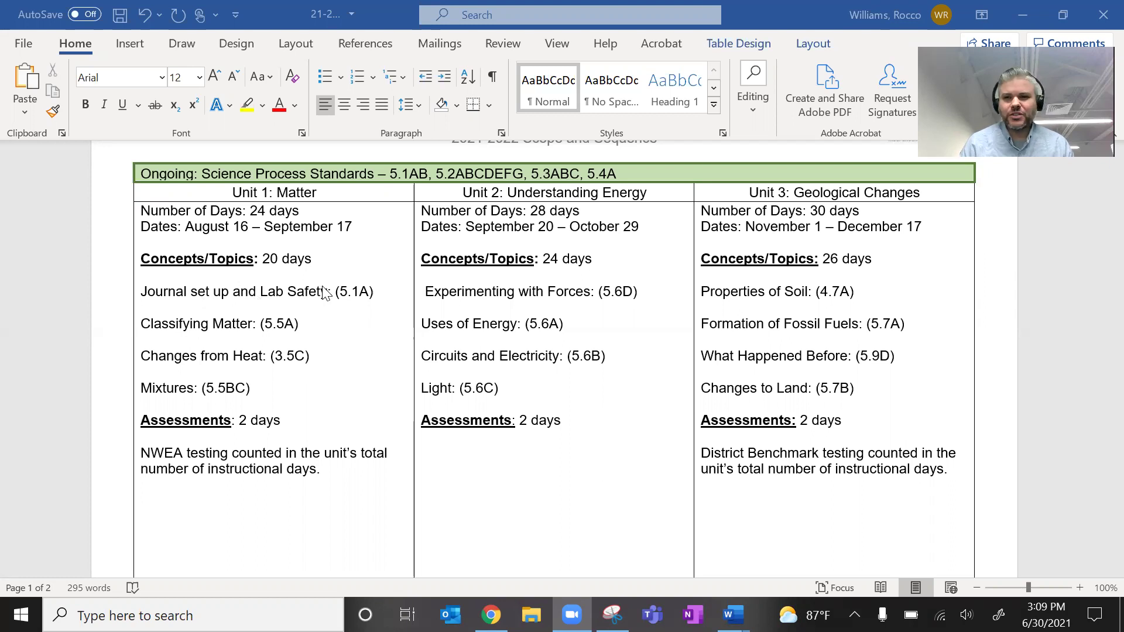
# Enter 2 days after Journal set up and Lab Safety (5.1A) in the scope and sequence table.
pyautogui.click(391, 297)
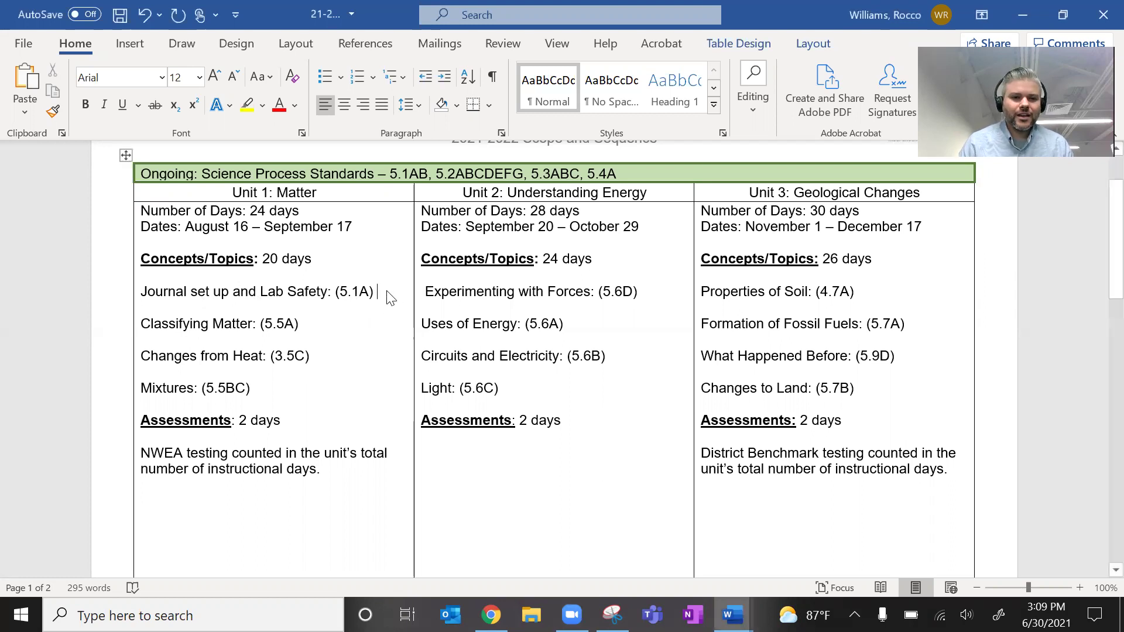
pyautogui.write('2')
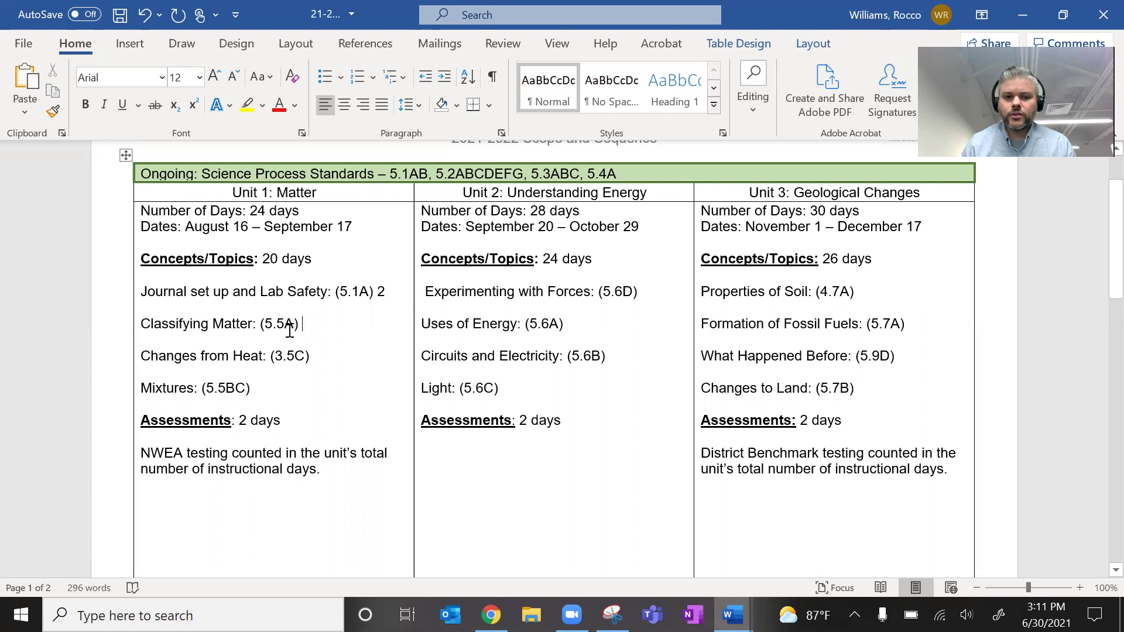
# Bring up the 5.5A Classifying Matter Explore Teacher Guide at its Setup Video on testing physical properties.
pyautogui.click(490, 614)
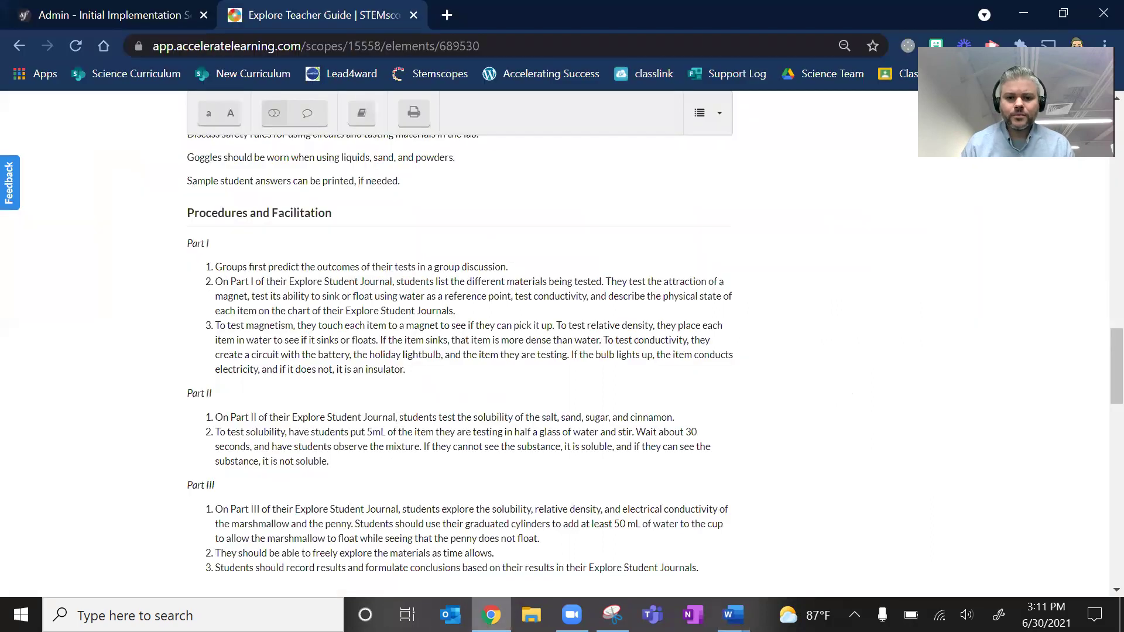
pyautogui.scroll(10, 469, 402)
pyautogui.scroll(15, 472, 403)
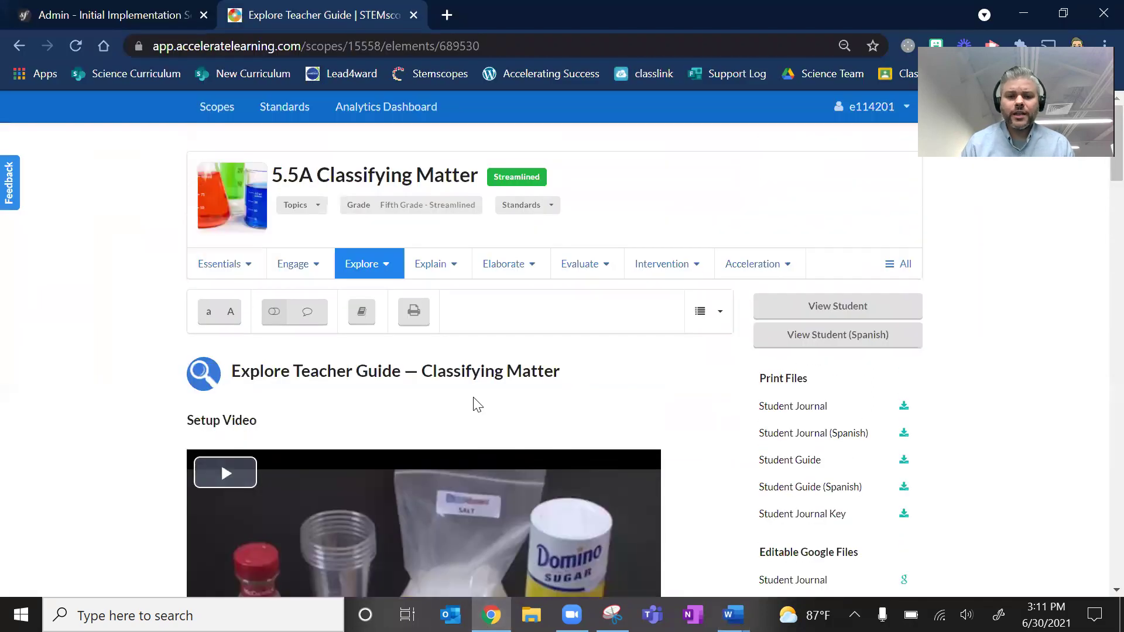
pyautogui.scroll(-2, 473, 404)
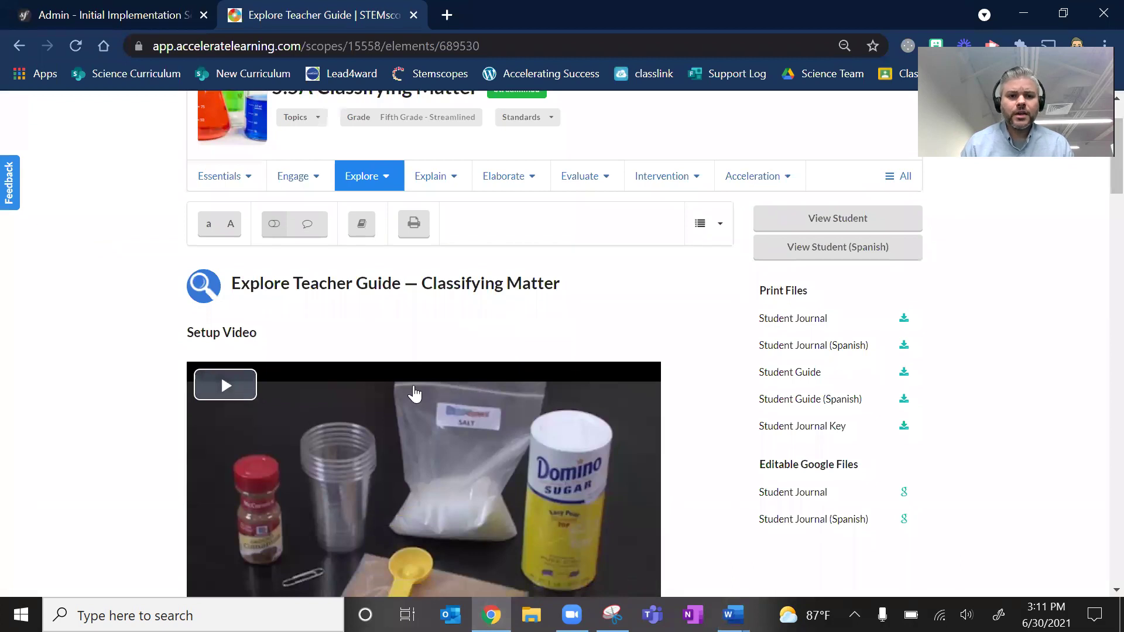
pyautogui.moveTo(361, 176)
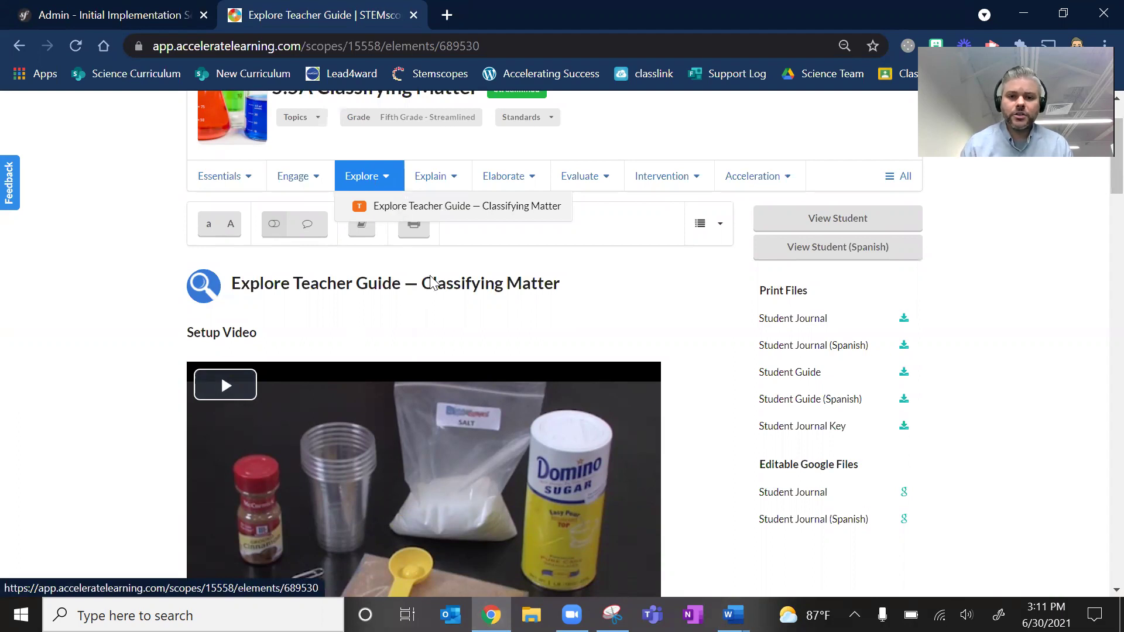
pyautogui.scroll(-3, 436, 286)
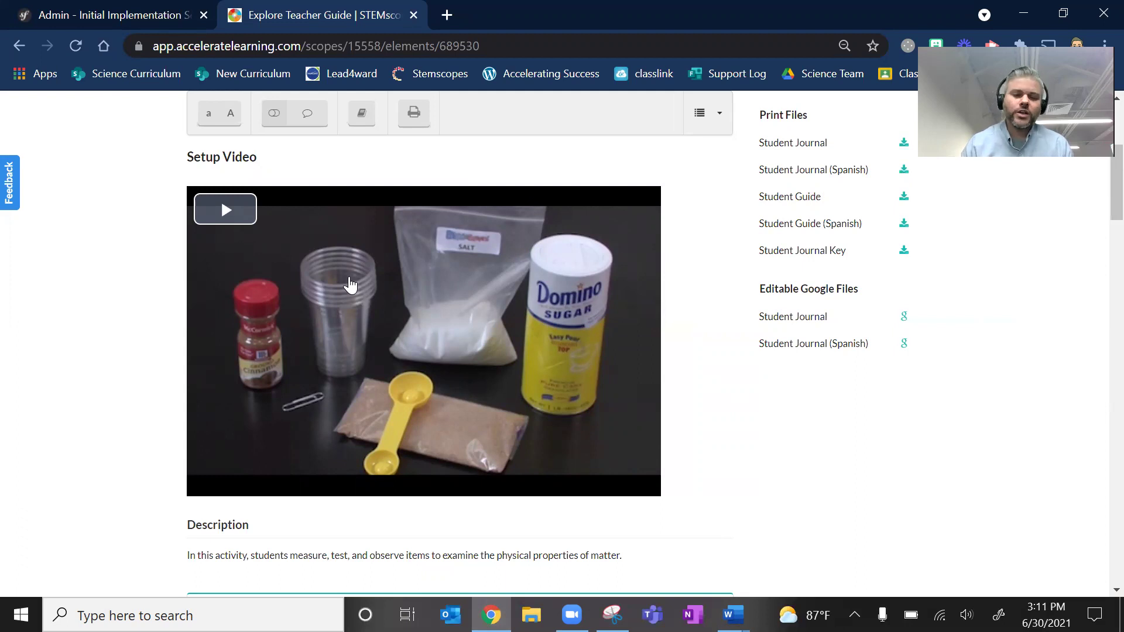
# Scroll to Procedures and Facilitation, Parts I–III: magnetism, relative density, conductivity and solubility tests.
pyautogui.scroll(-9, 351, 283)
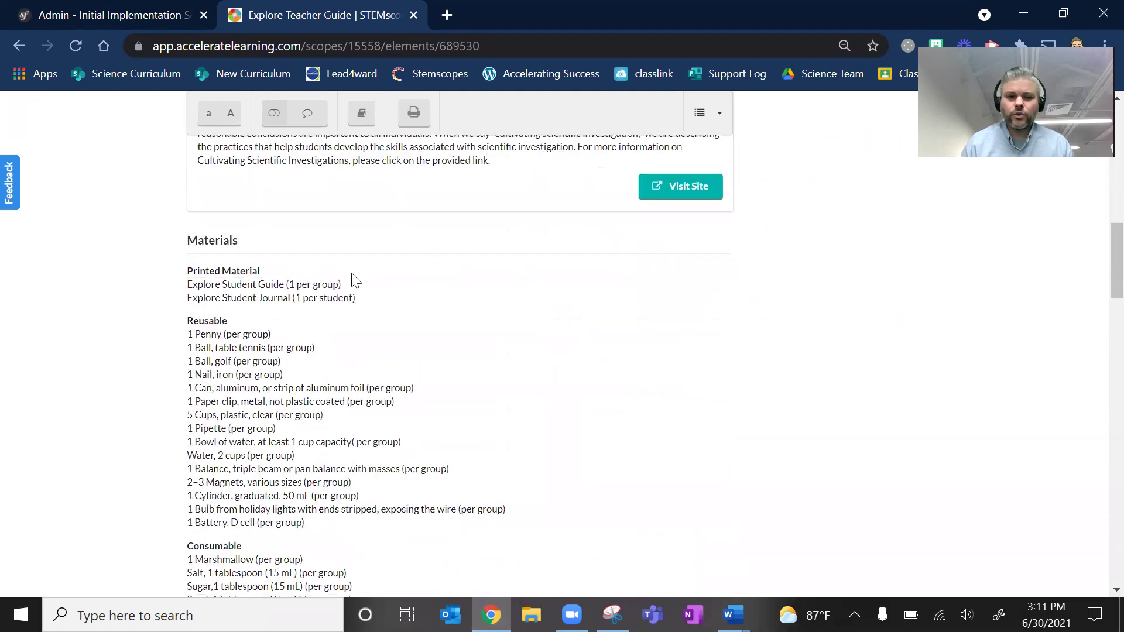
pyautogui.scroll(-5, 339, 284)
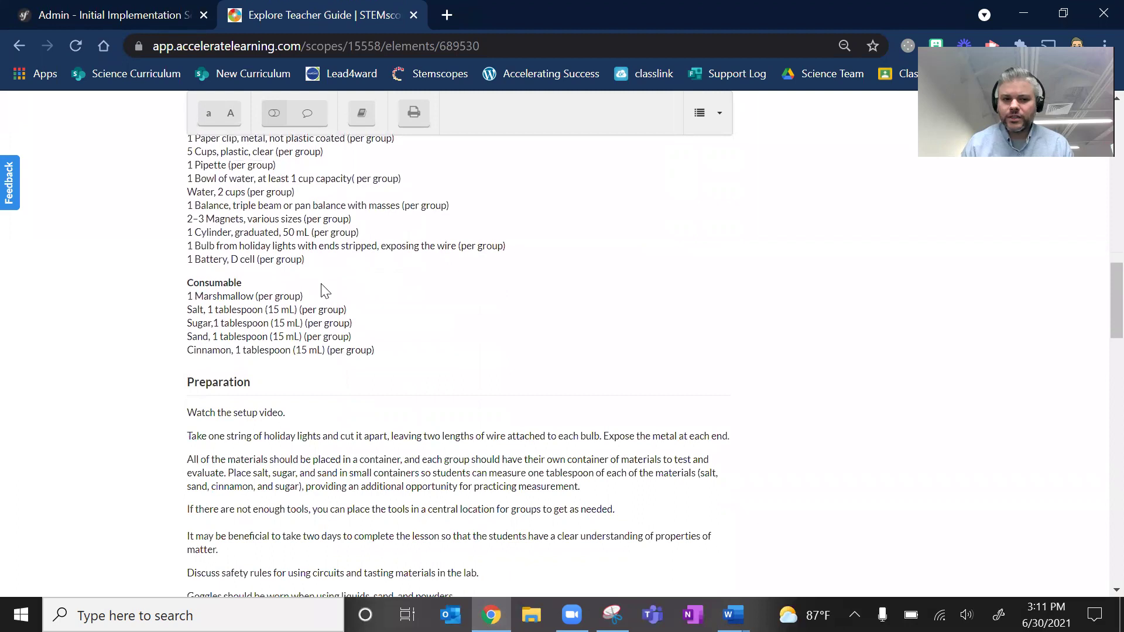
pyautogui.scroll(-3, 322, 286)
pyautogui.scroll(-4, 293, 386)
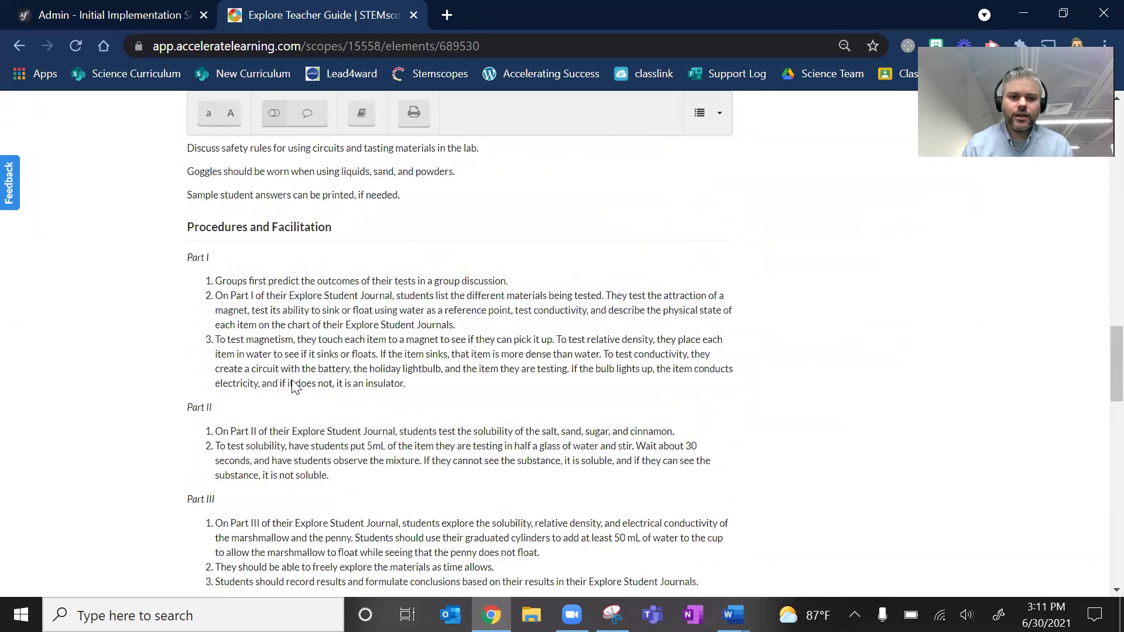
pyautogui.scroll(-1, 296, 358)
pyautogui.scroll(1, 263, 263)
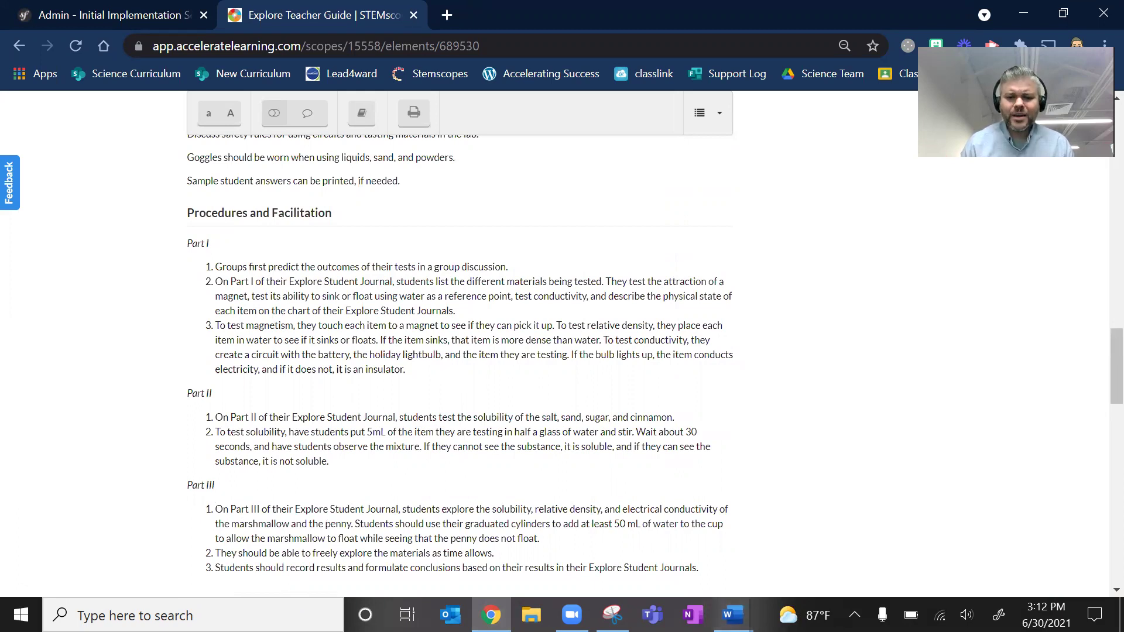
# Replace the Classifying Matter (5.5A) day count with 8 in the Word table.
pyautogui.click(694, 576)
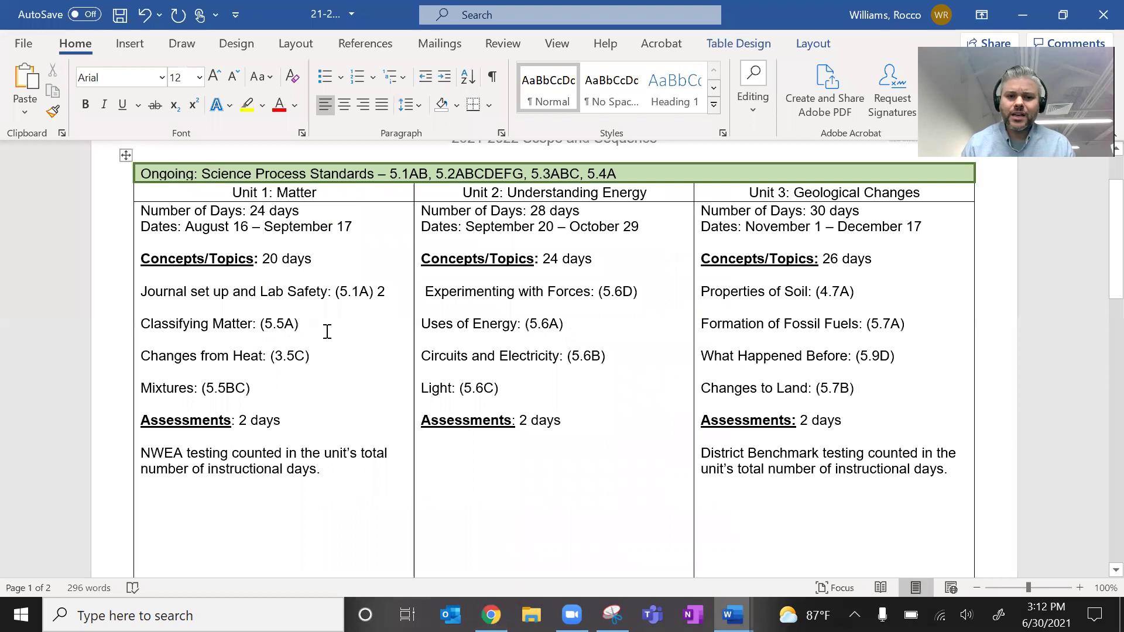
pyautogui.press('BackSpace')
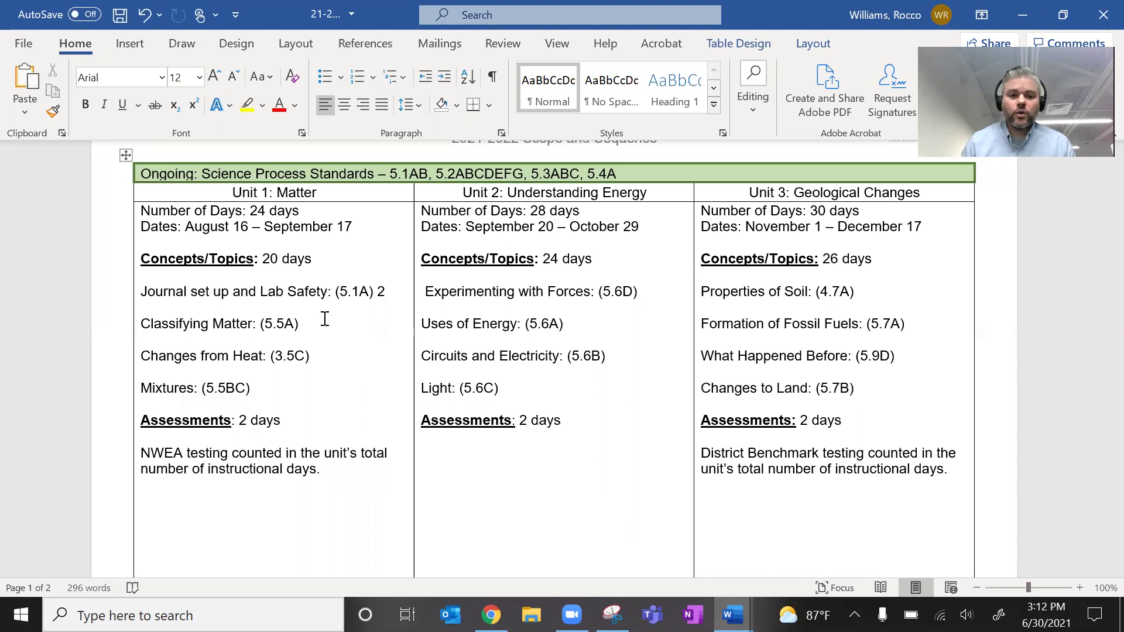
pyautogui.write('8')
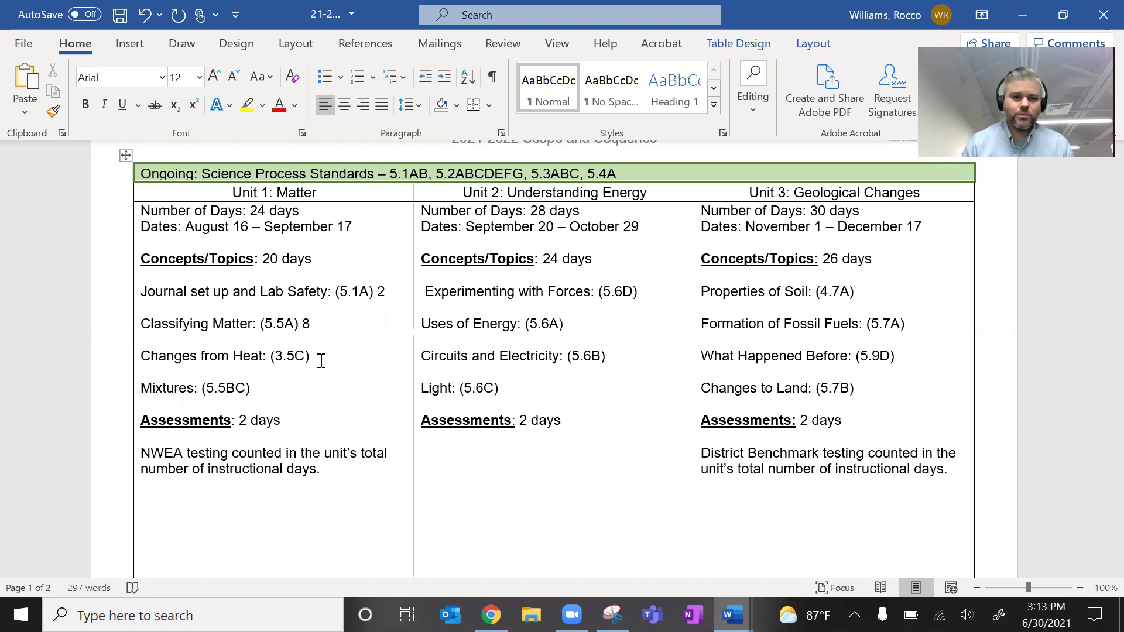
pyautogui.click(282, 392)
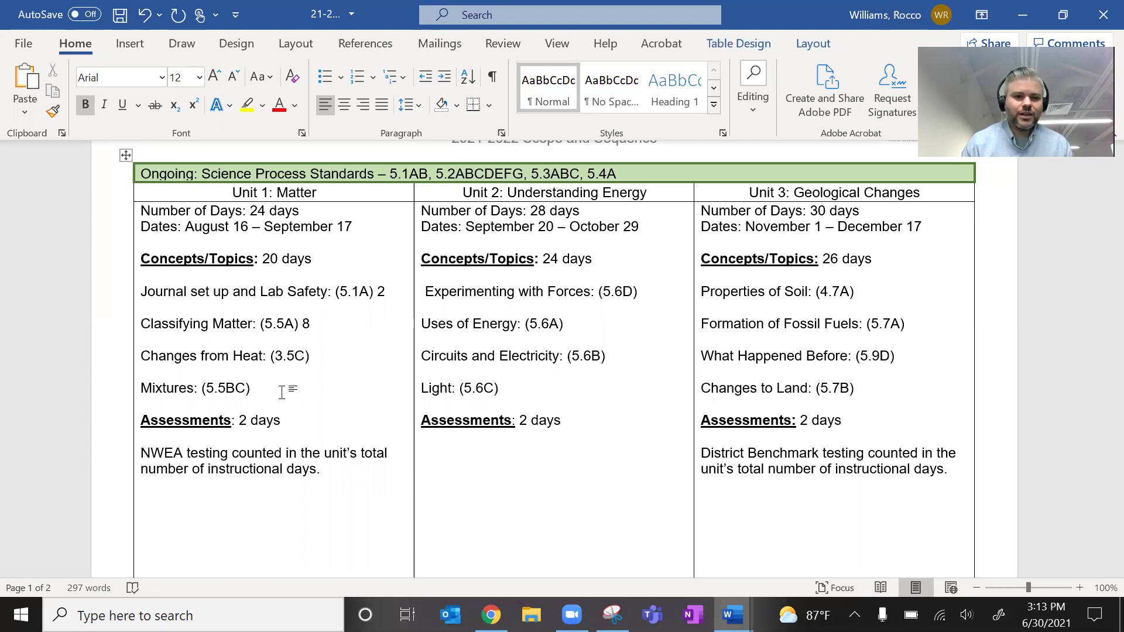
# Enter 6 days for Mixtures (5.5BC) and 4 days for Changes from Heat (3.5C).
pyautogui.write('6')
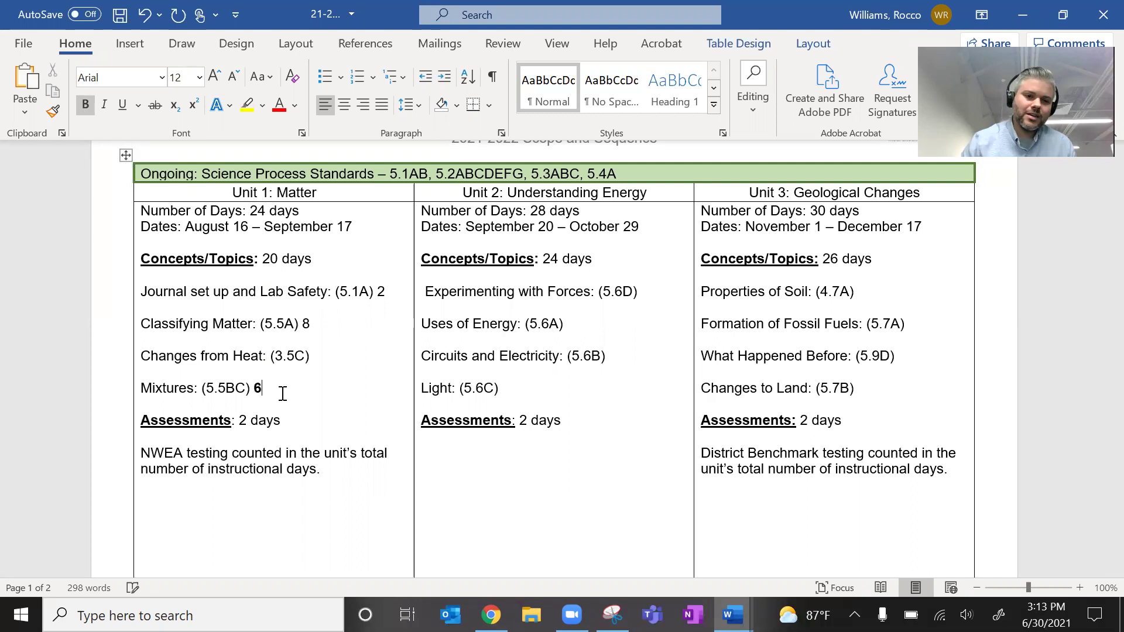
pyautogui.click(326, 355)
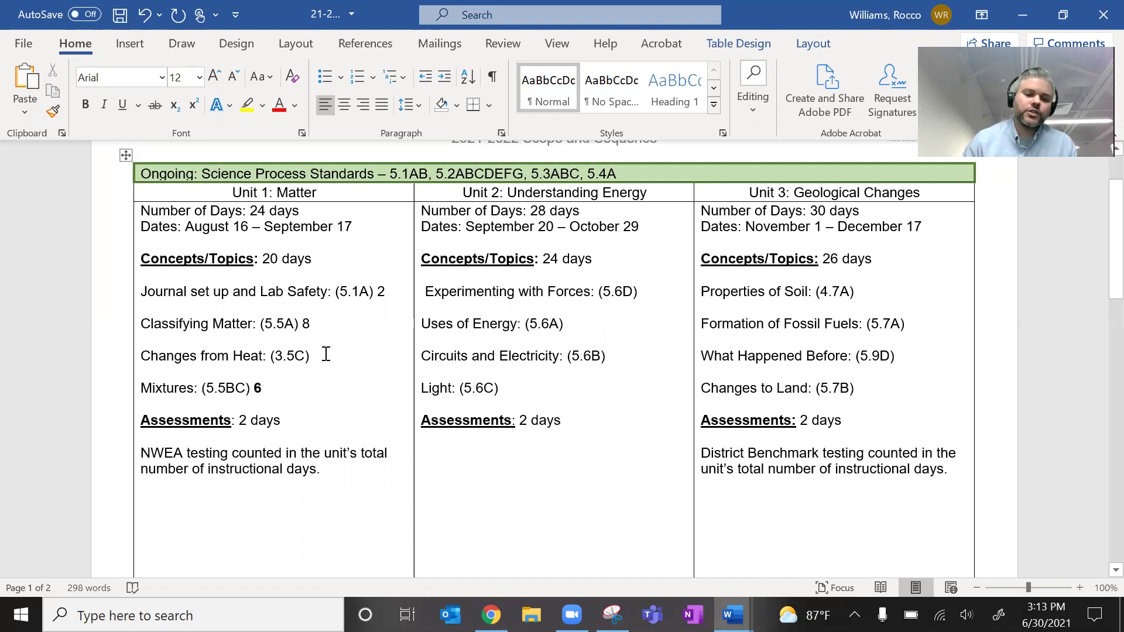
pyautogui.write('4')
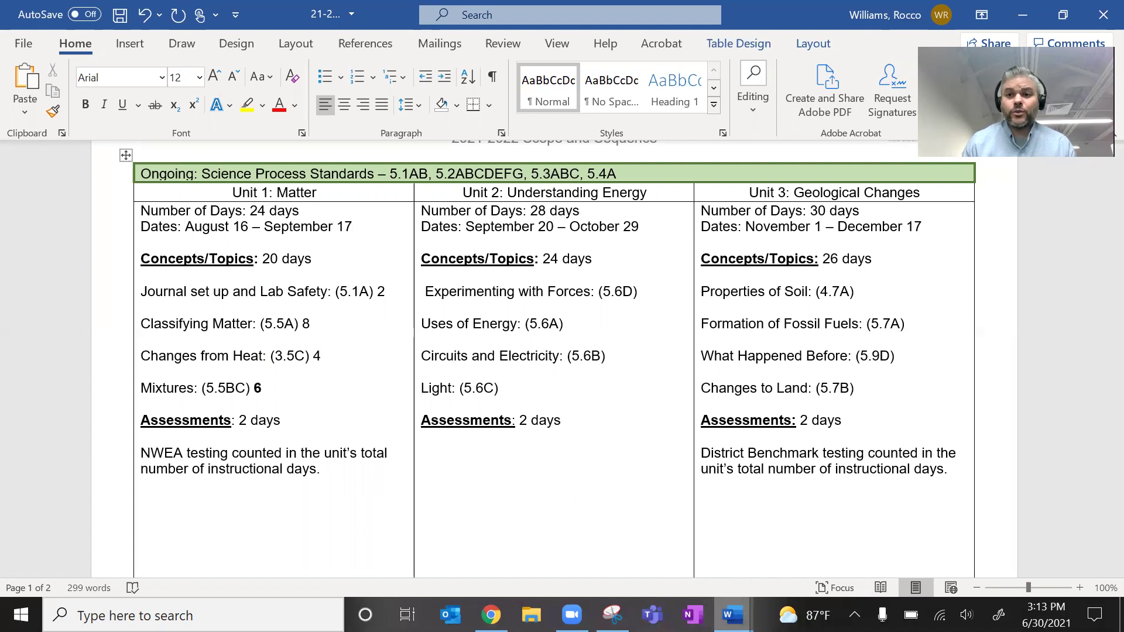
pyautogui.moveTo(731, 614)
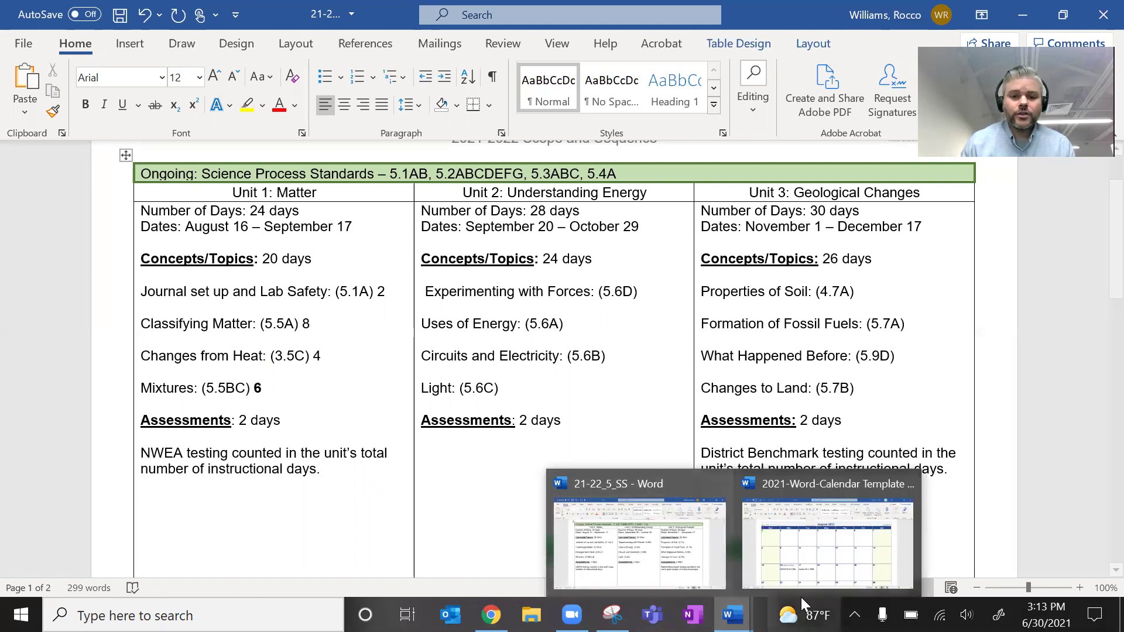
# Bring up the August calendar document scrolled to the week of August 16.
pyautogui.click(827, 535)
pyautogui.scroll(-4, 482, 423)
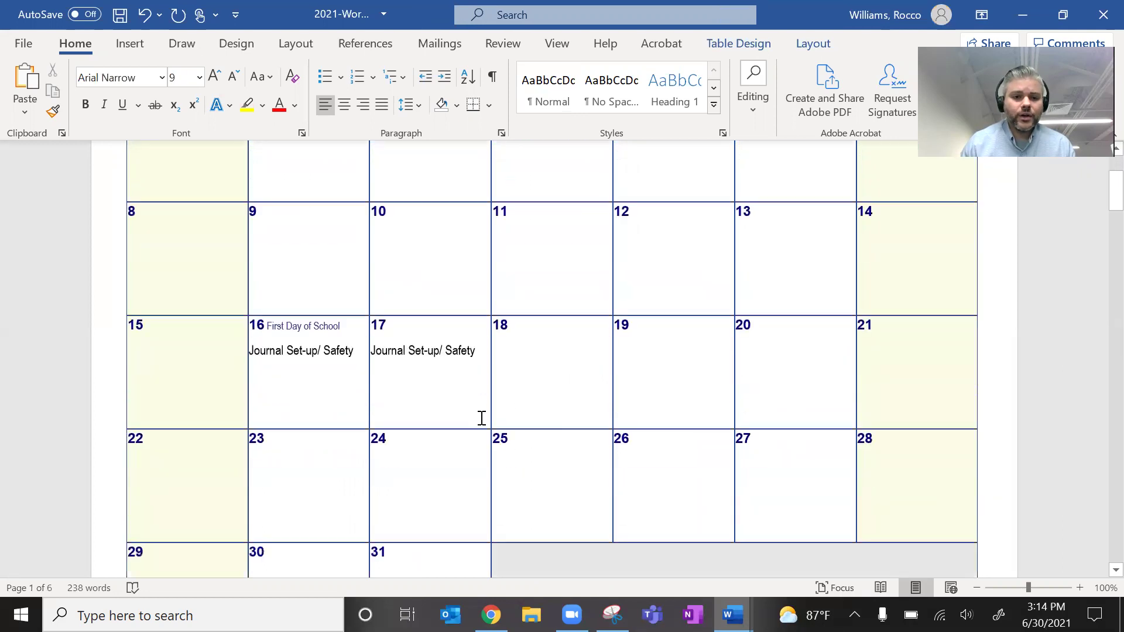
pyautogui.scroll(3, 328, 346)
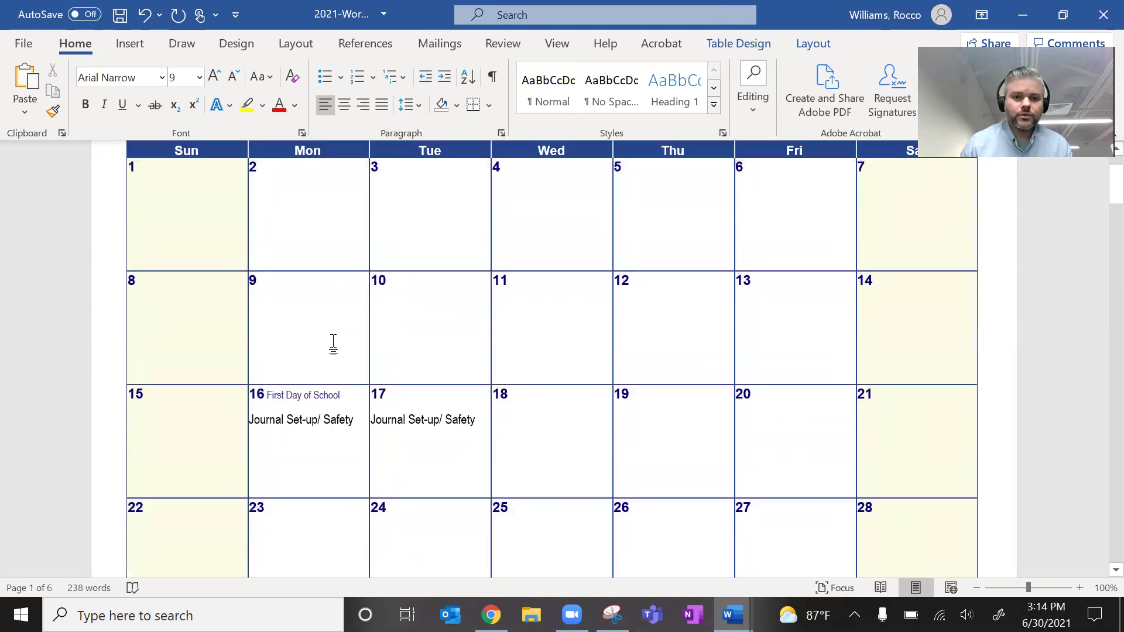
pyautogui.scroll(-4, 329, 345)
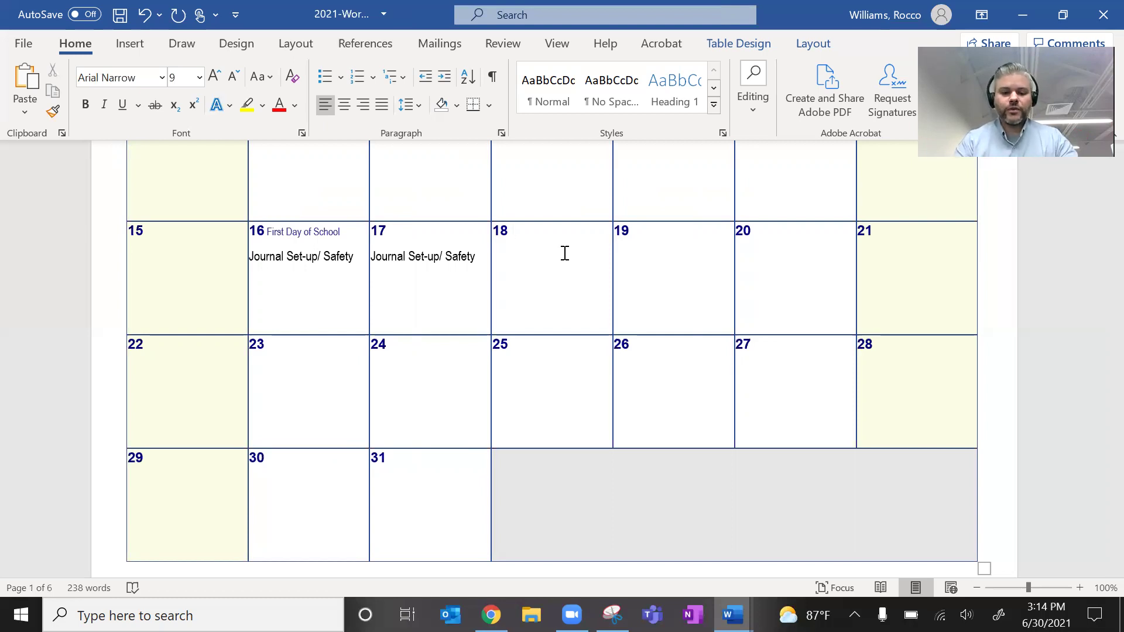
# Label August 18 as Engage and August 27 as Evaluate on the calendar.
pyautogui.write('Engage')
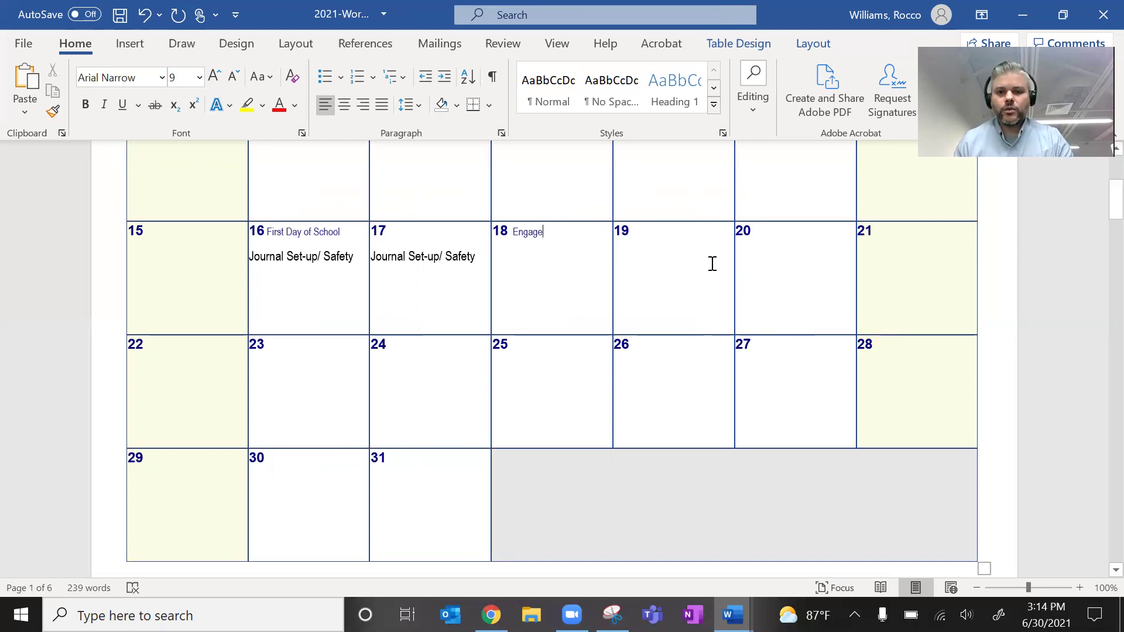
pyautogui.click(768, 344)
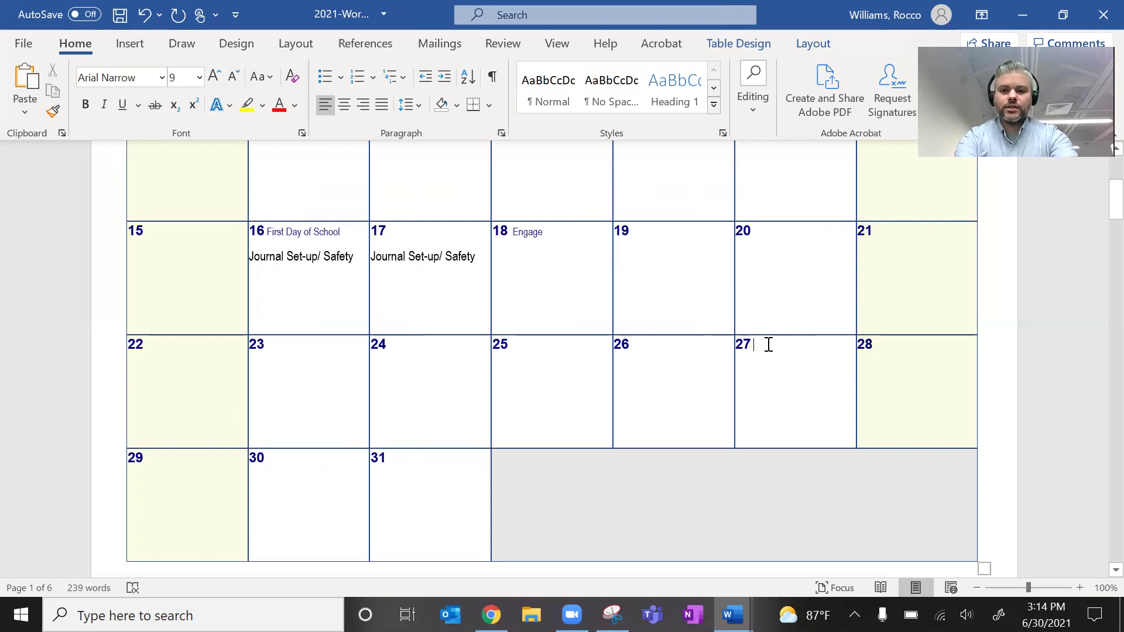
pyautogui.write('Evaluate')
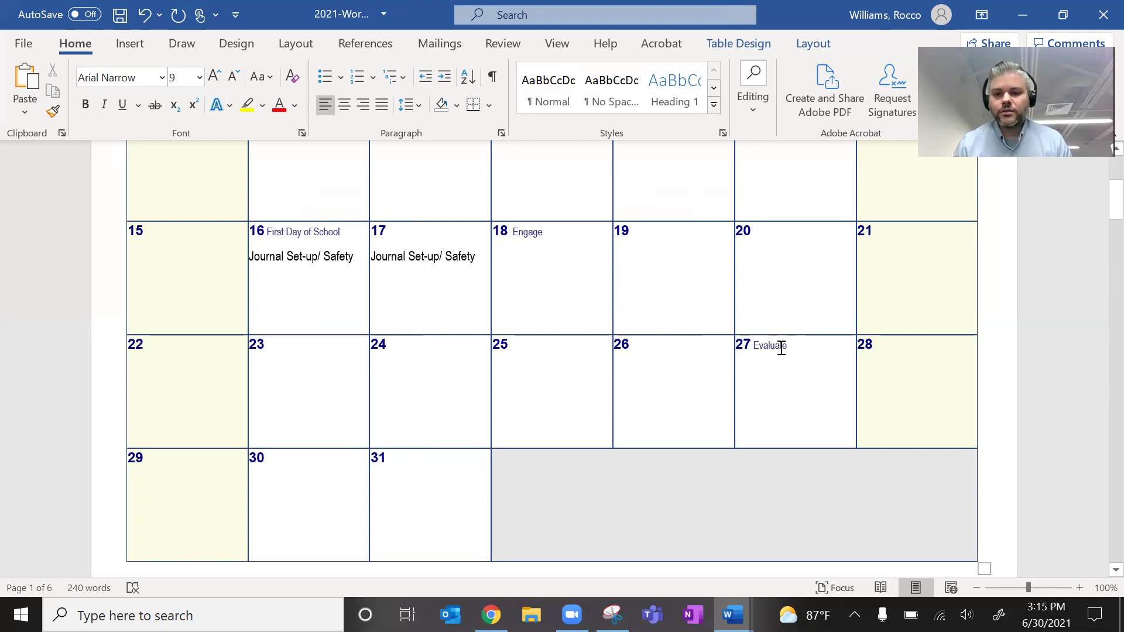
# Label August 19, 20 and 23 as Explore part 1, 2 and 3, then return to STEMscopes.
pyautogui.click(670, 237)
pyautogui.click(667, 232)
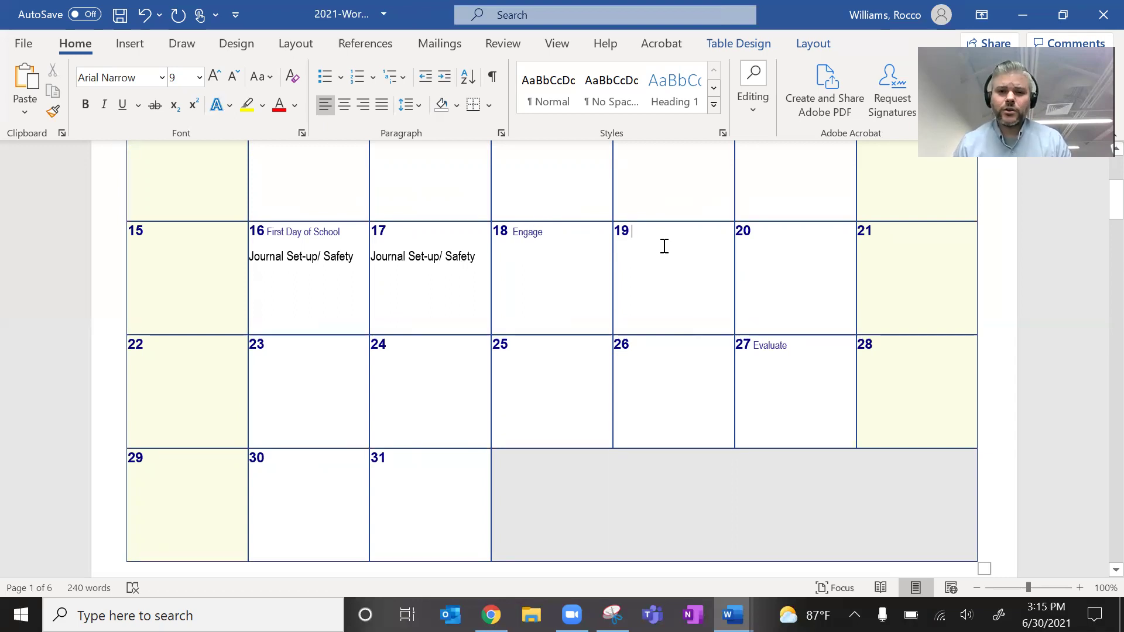
pyautogui.write('Ex')
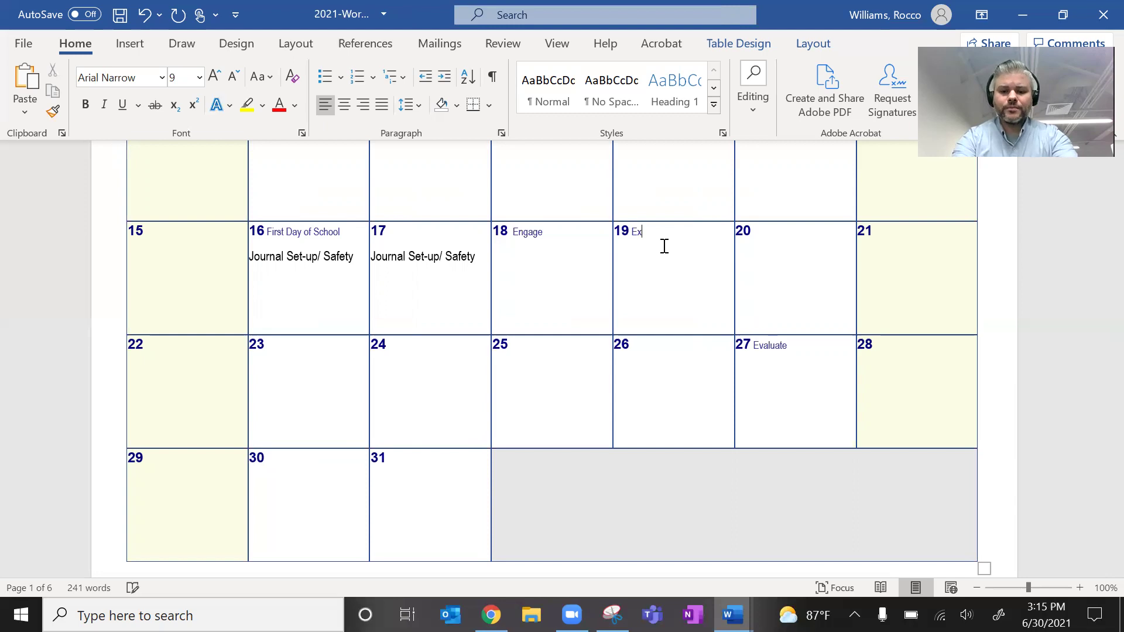
pyautogui.write('plore part 1')
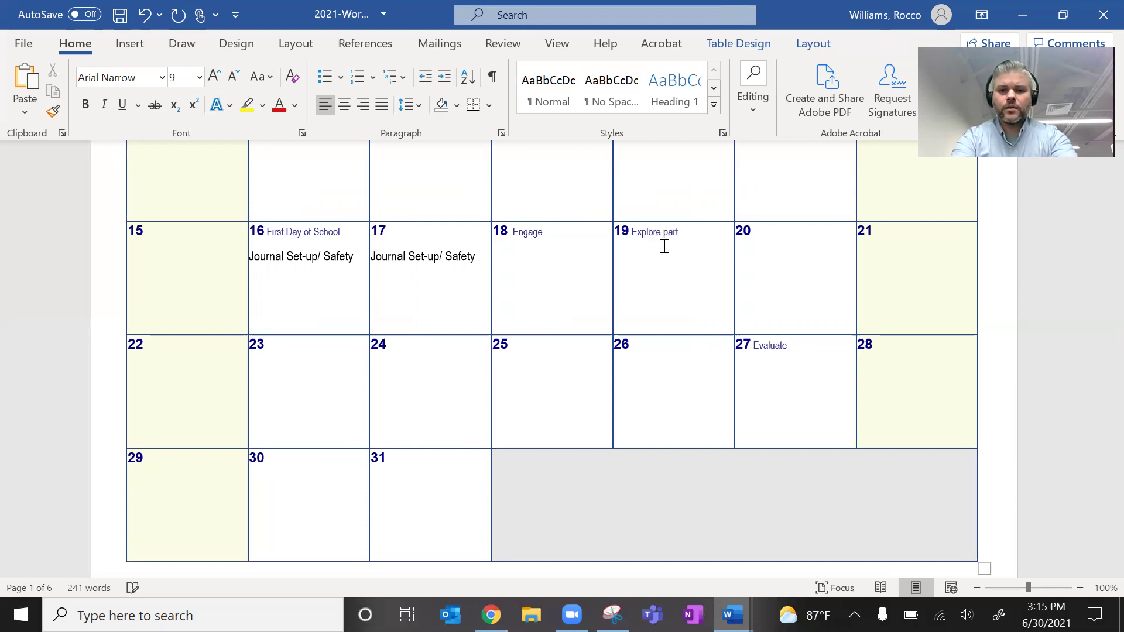
pyautogui.click(777, 234)
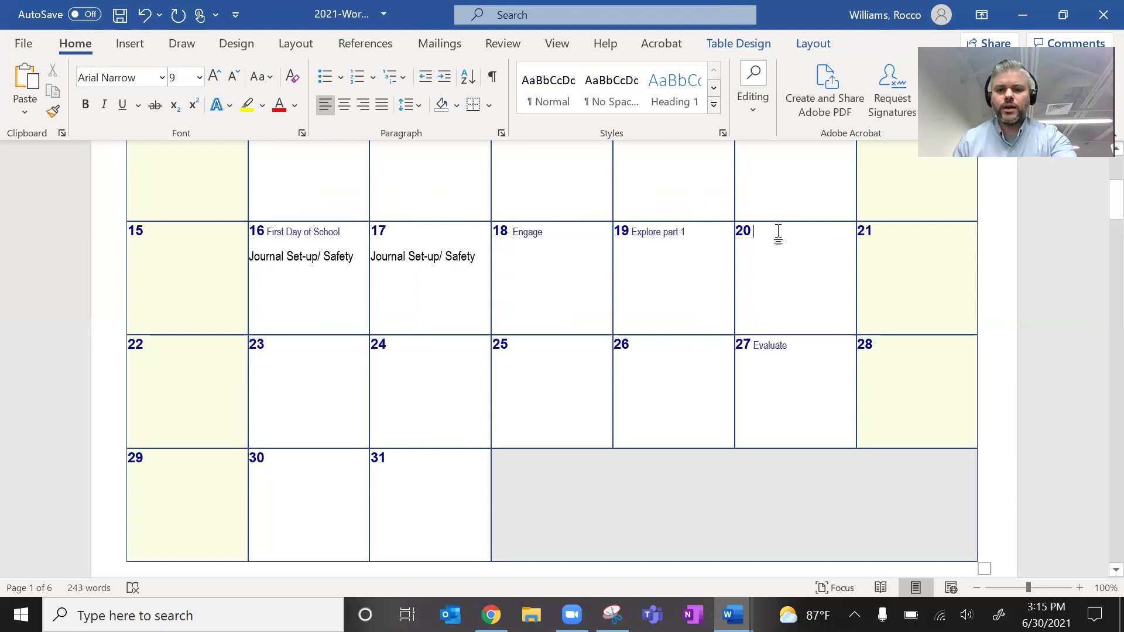
pyautogui.write('Explore')
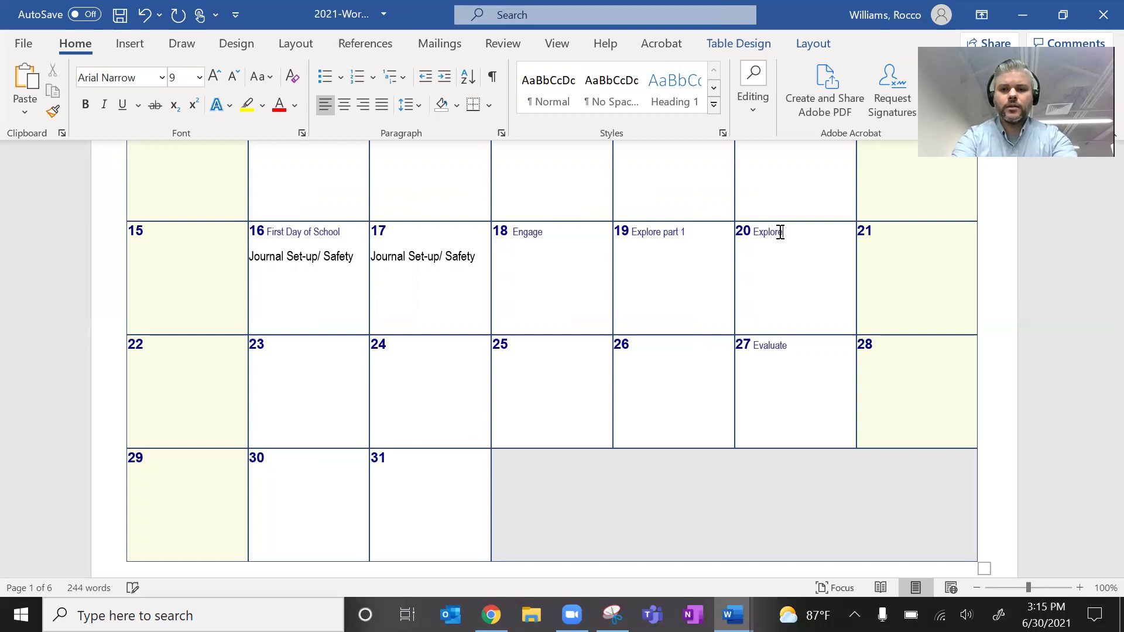
pyautogui.write(' part 2')
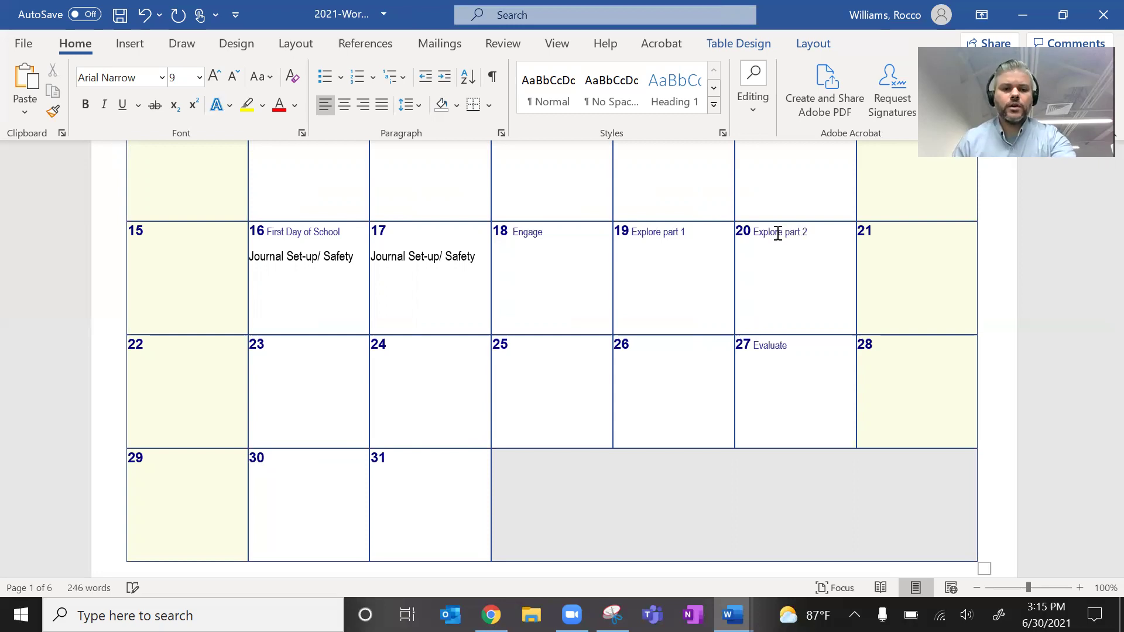
pyautogui.click(303, 351)
pyautogui.write('Exp')
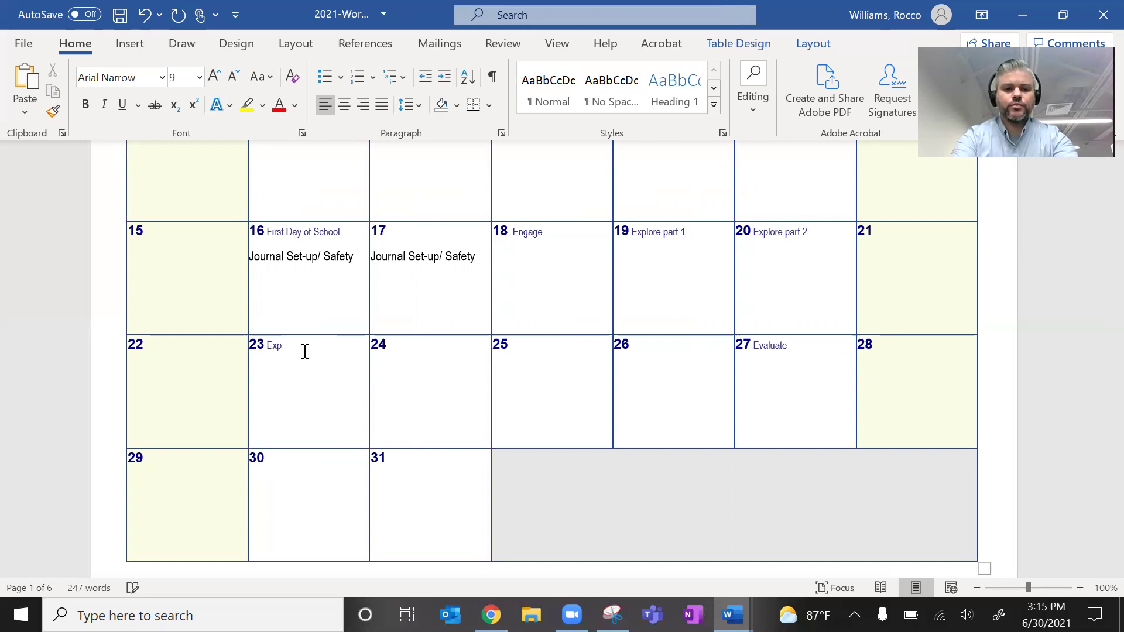
pyautogui.write('lore part')
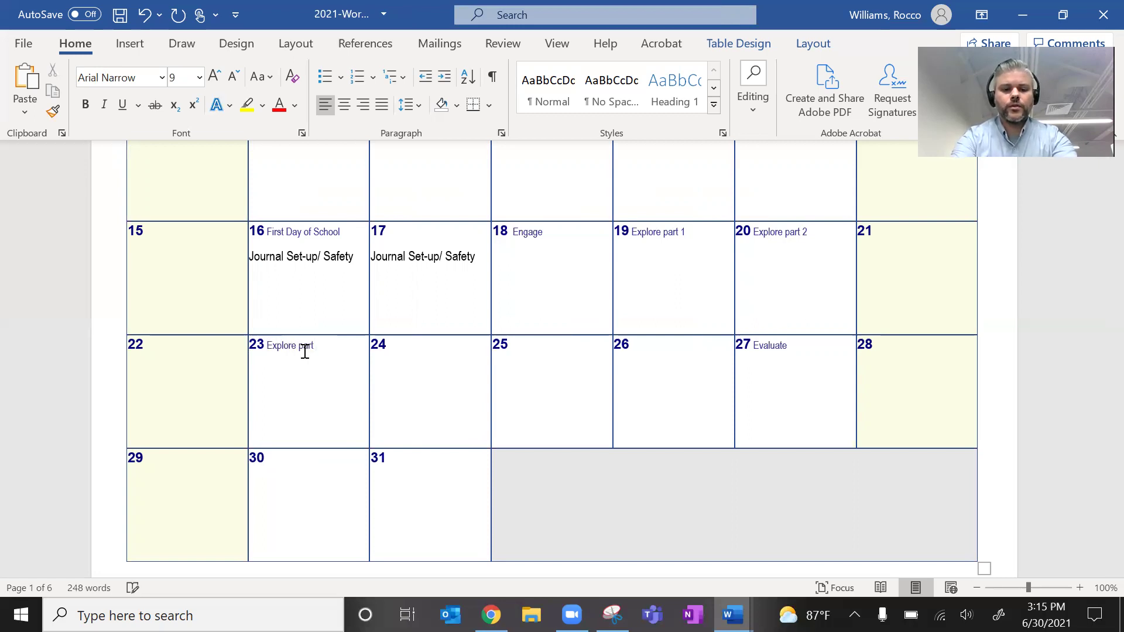
pyautogui.write(' 3')
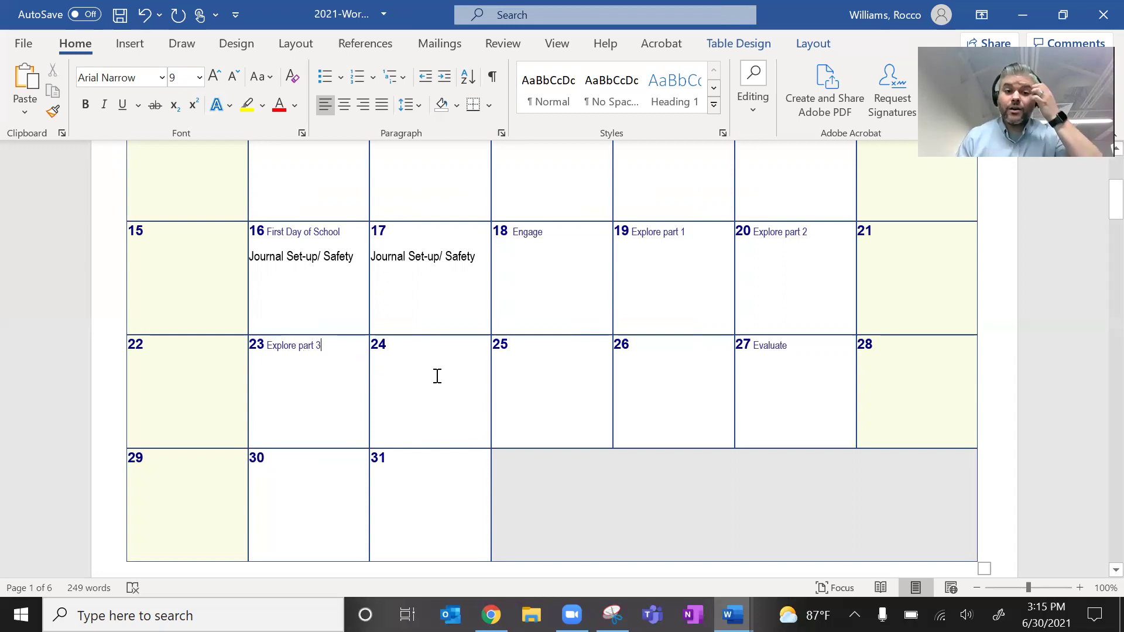
pyautogui.click(650, 358)
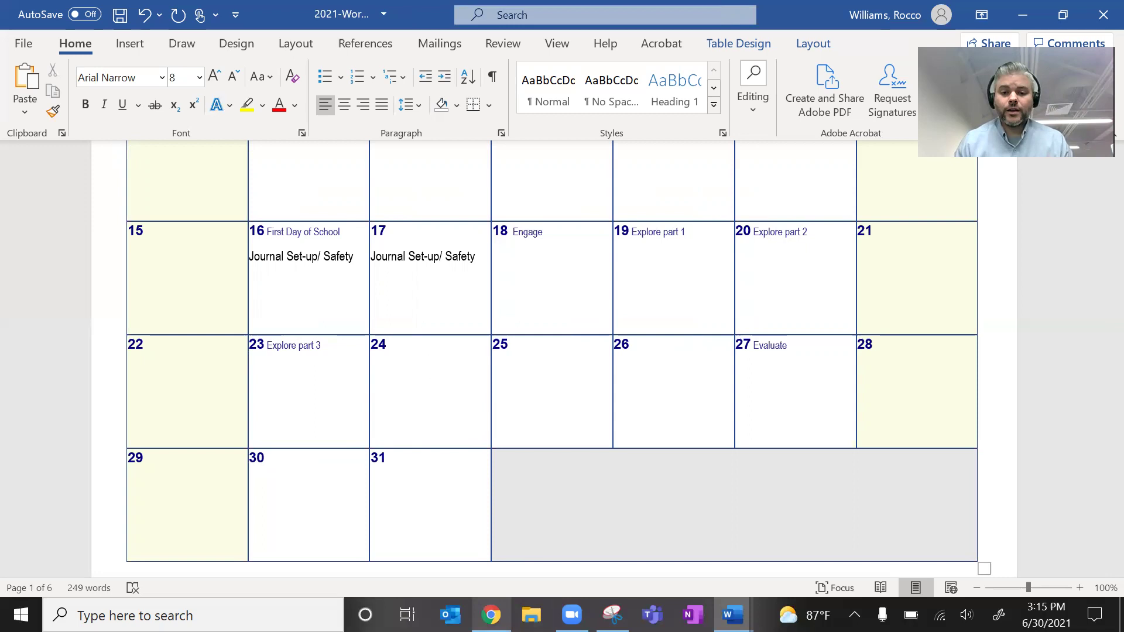
pyautogui.click(490, 614)
pyautogui.scroll(10, 607, 384)
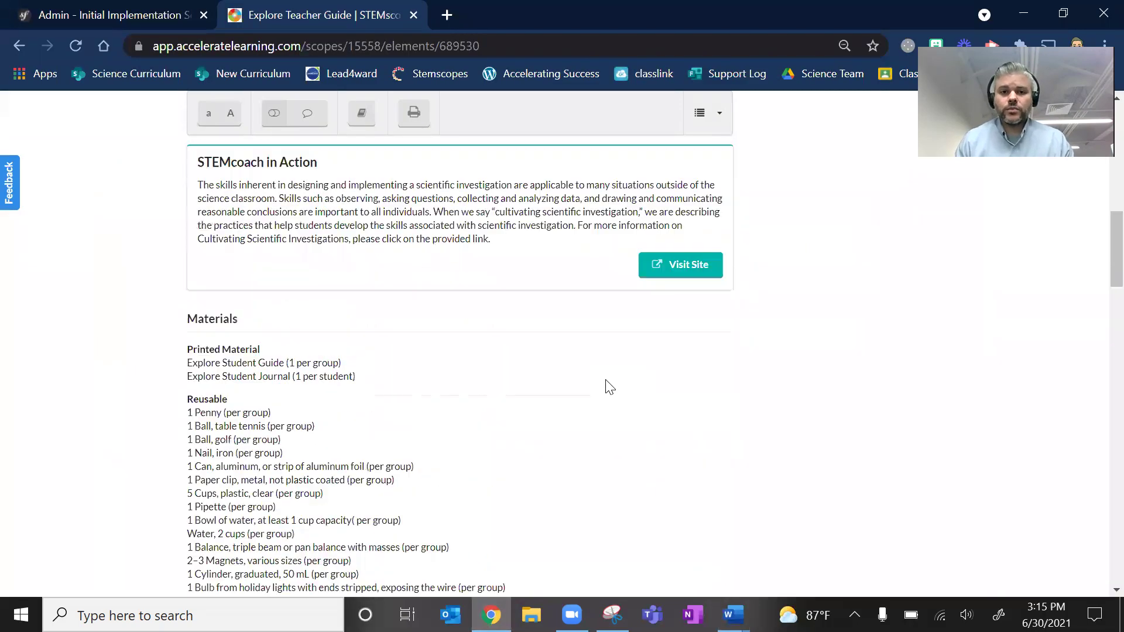
pyautogui.scroll(4, 606, 390)
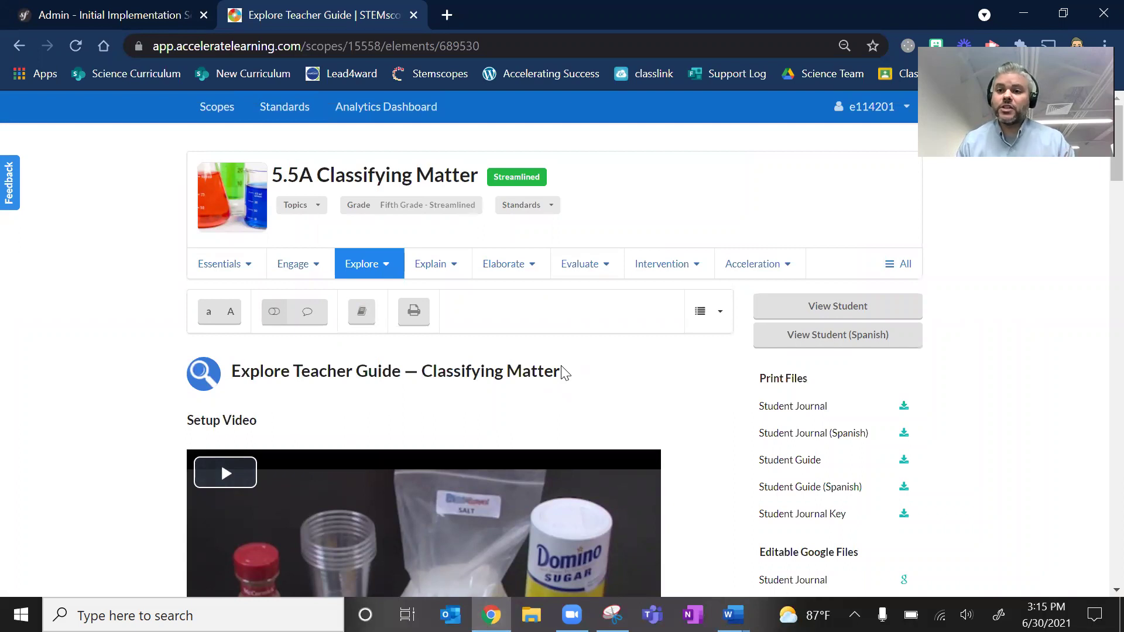
pyautogui.moveTo(448, 273)
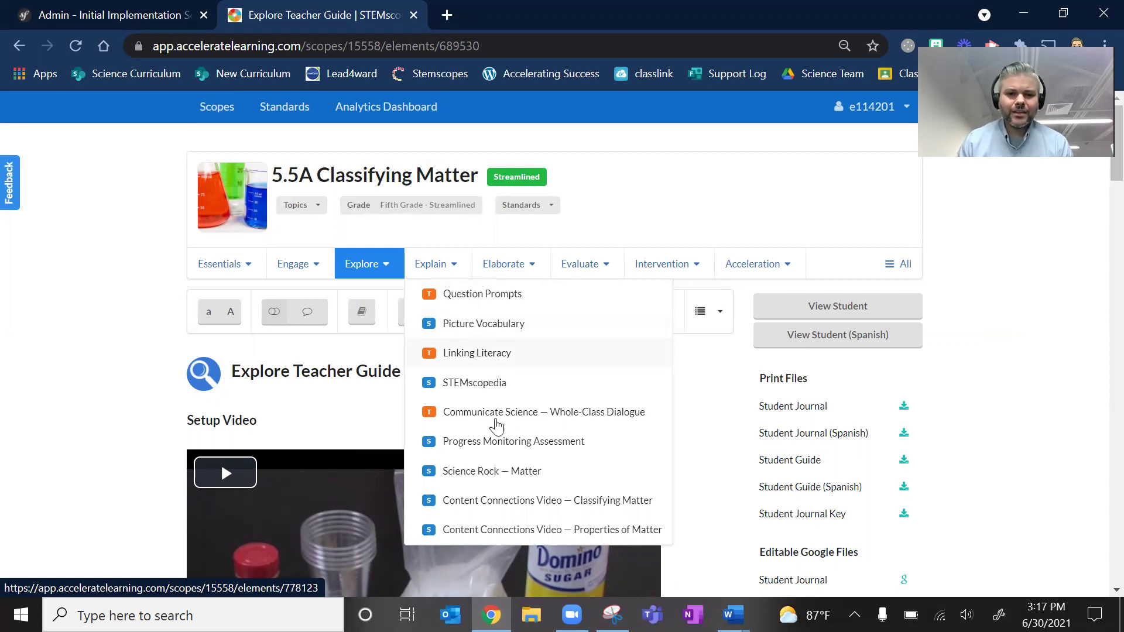
pyautogui.click(506, 470)
pyautogui.click(730, 615)
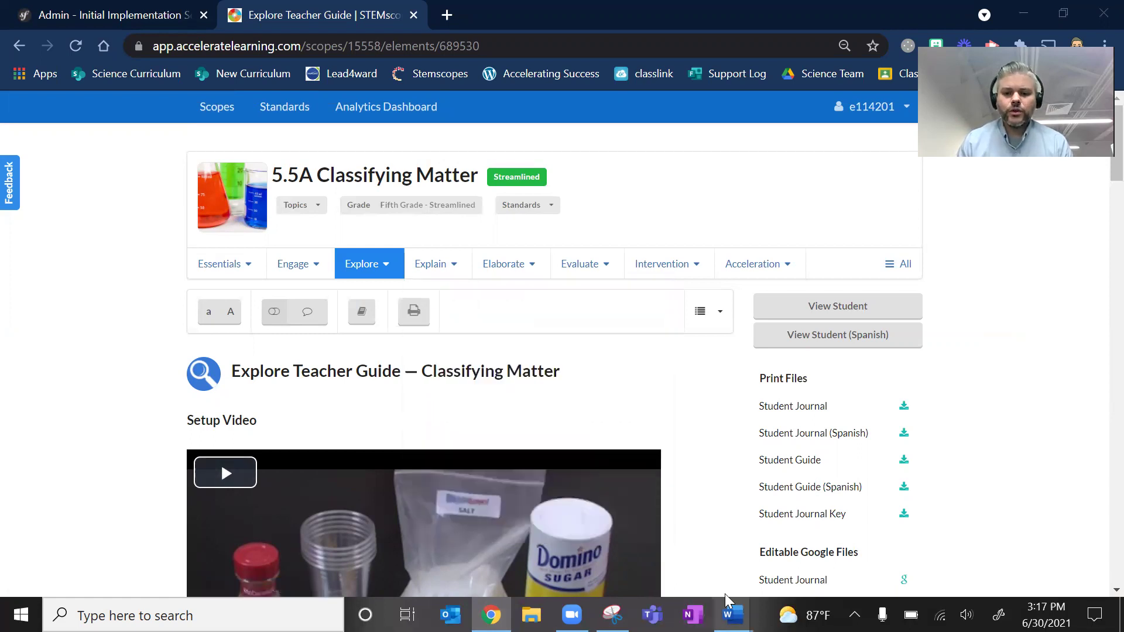
# Label August 24 and 25 as Explain and August 26 as Elaborate in the calendar.
pyautogui.click(827, 542)
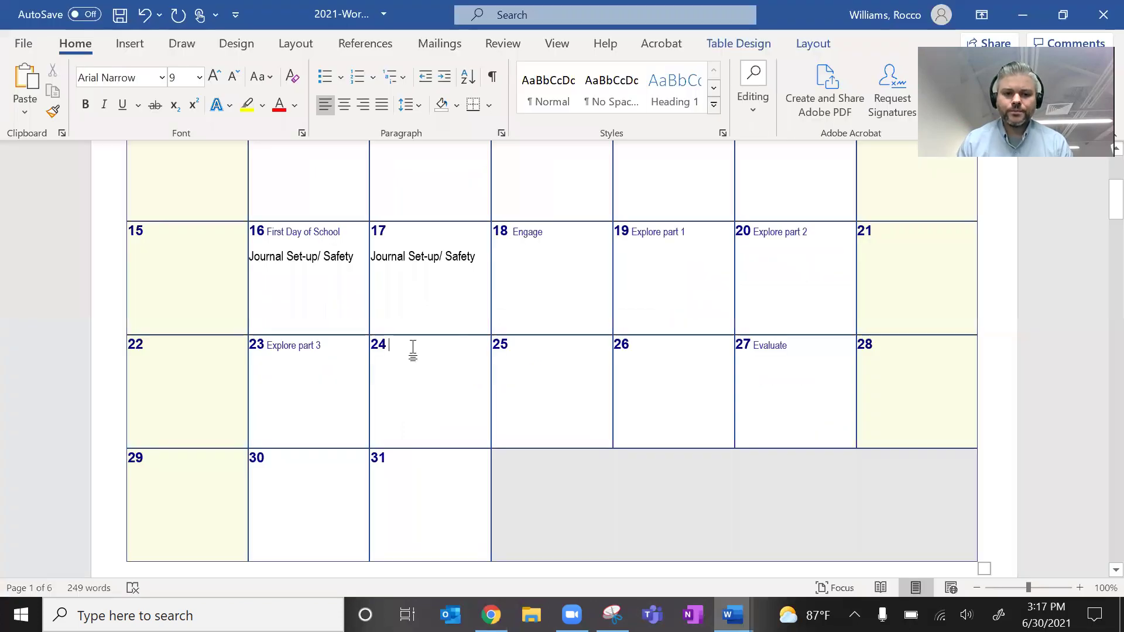
pyautogui.write('Expl')
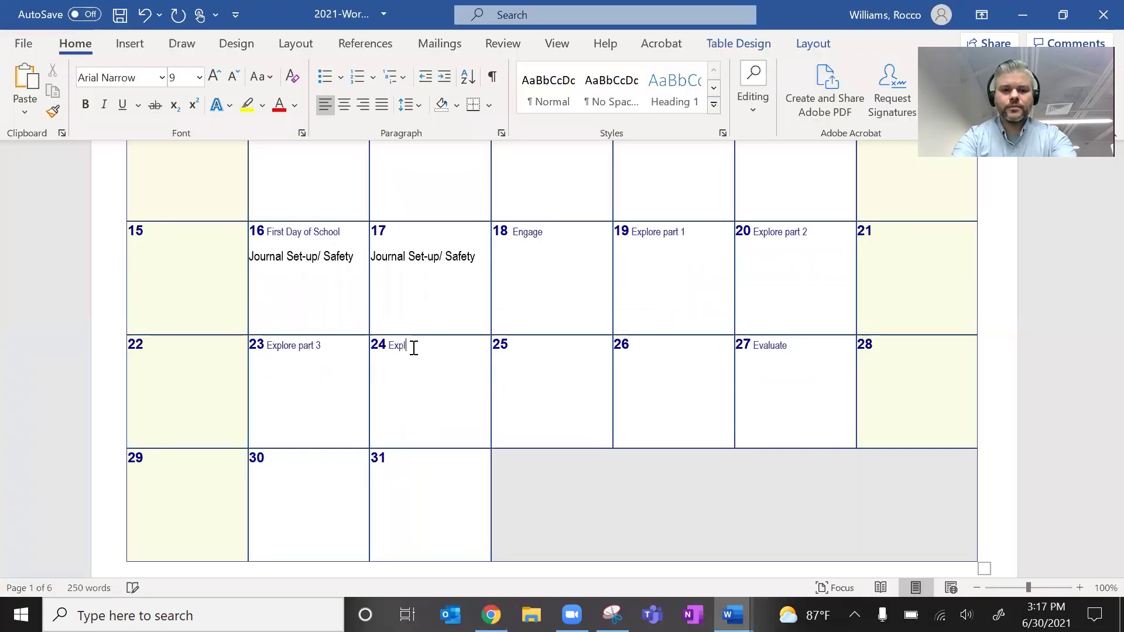
pyautogui.write('ain')
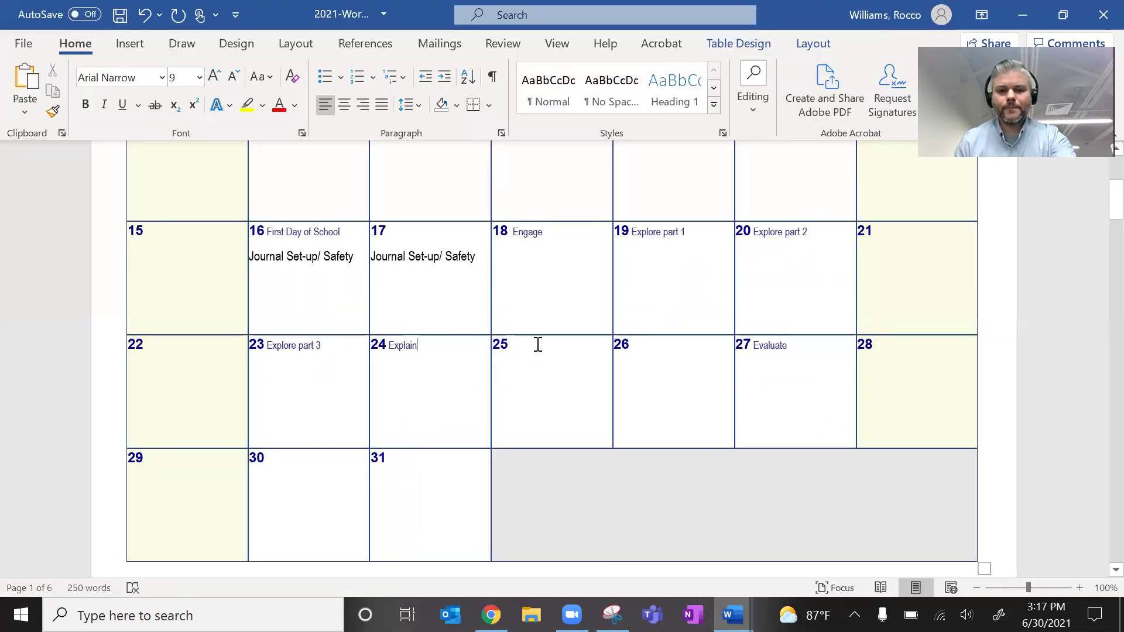
pyautogui.click(537, 345)
pyautogui.write('Explain')
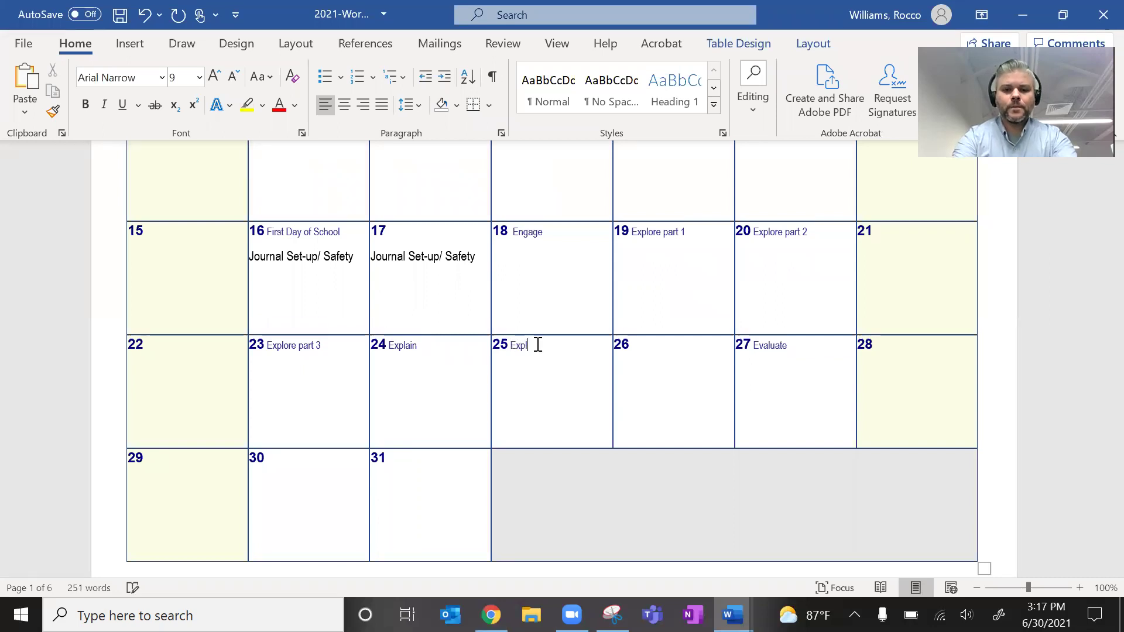
pyautogui.click(664, 348)
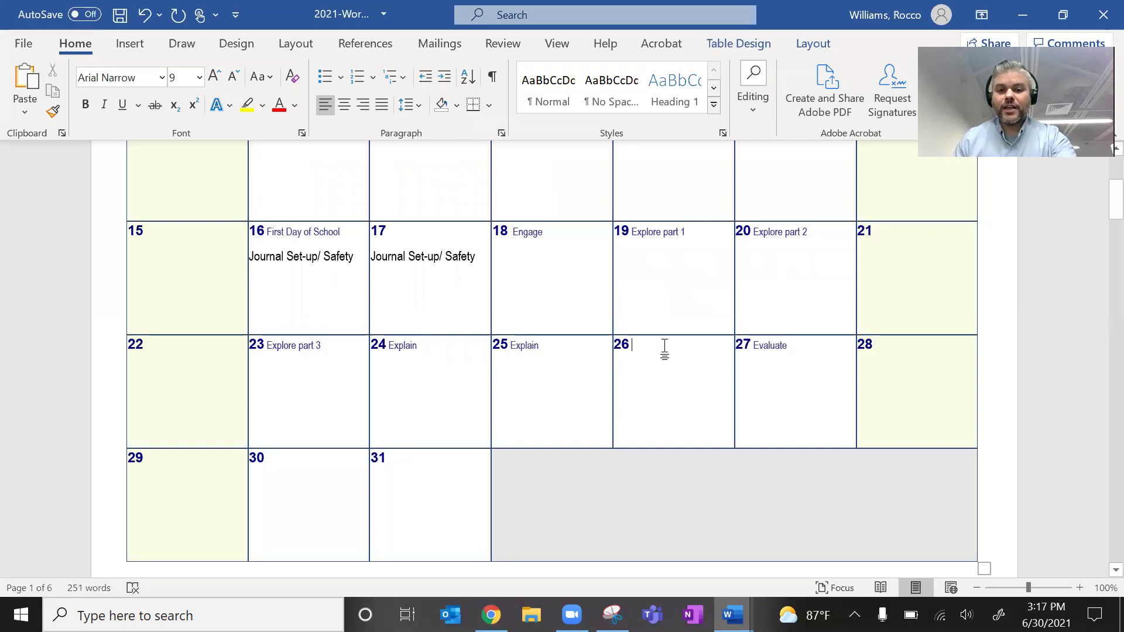
pyautogui.write('Ela')
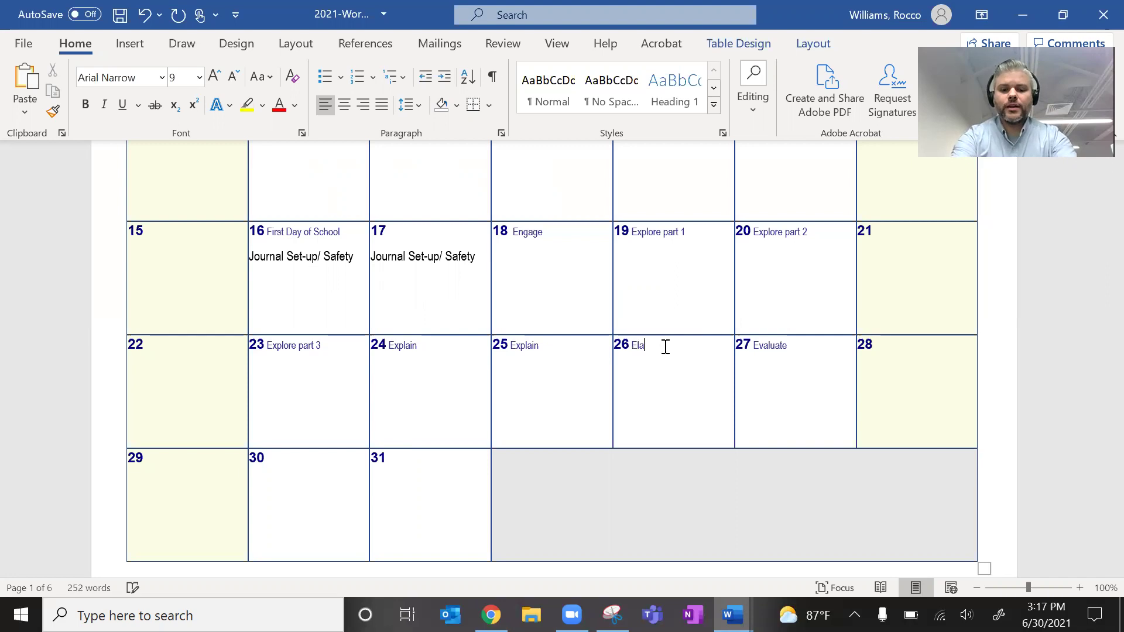
pyautogui.write('borate')
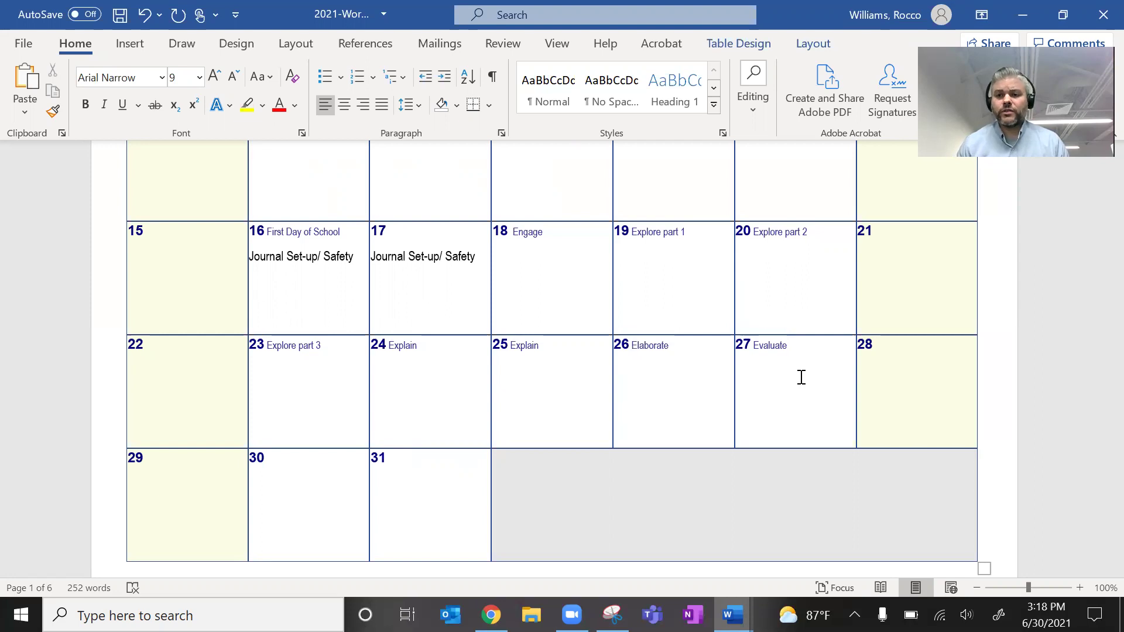
pyautogui.click(802, 377)
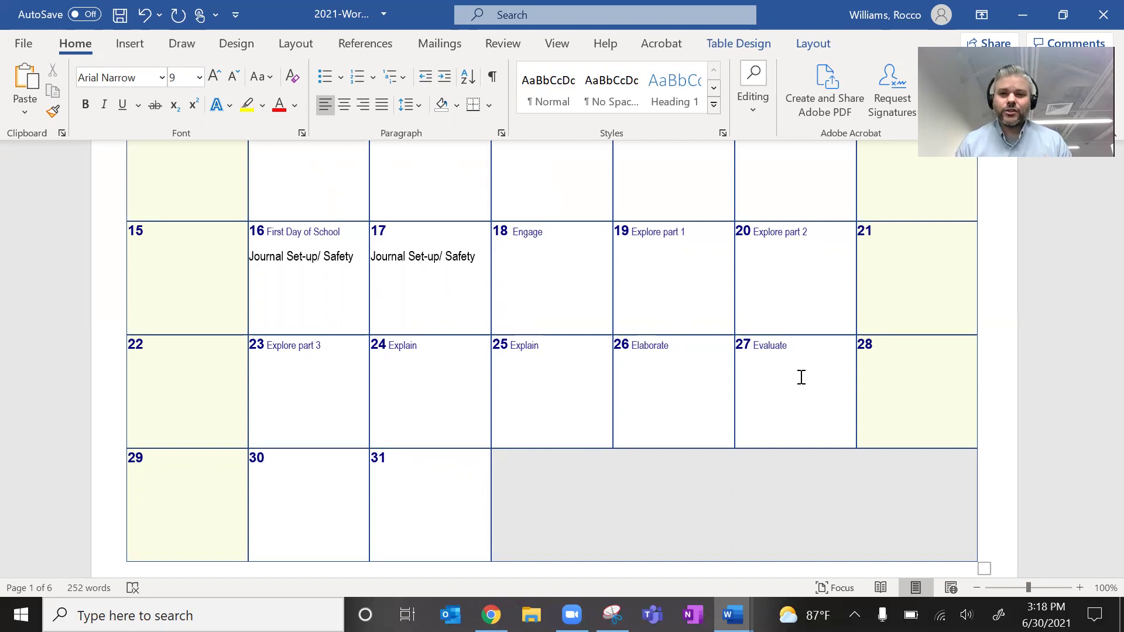
pyautogui.scroll(-1, 801, 377)
pyautogui.scroll(-1, 798, 369)
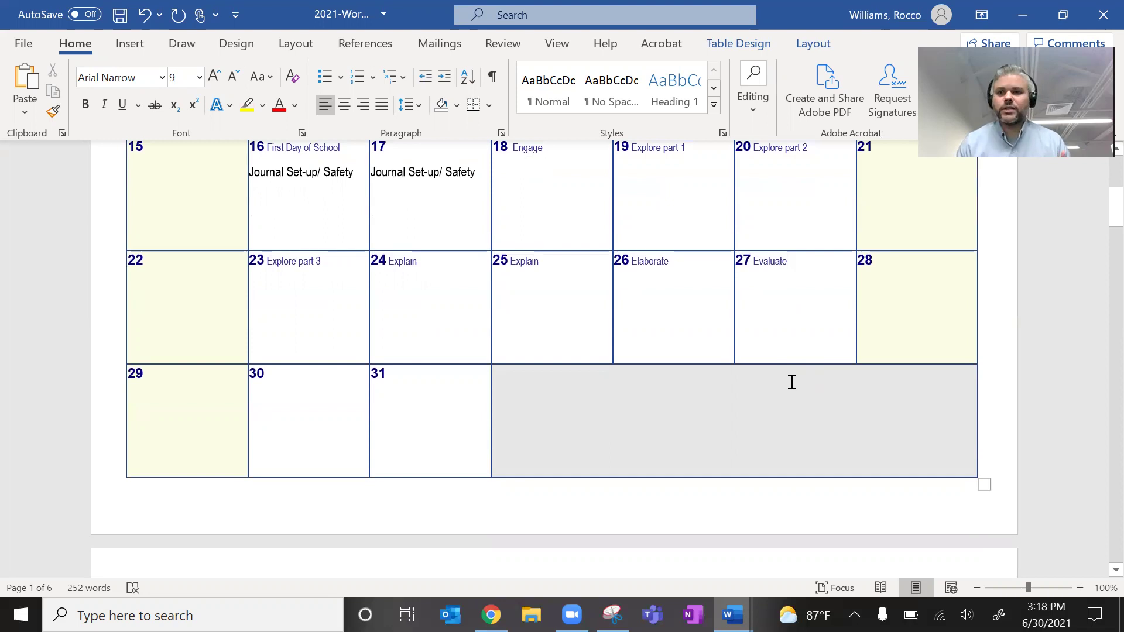
pyautogui.scroll(-5, 791, 381)
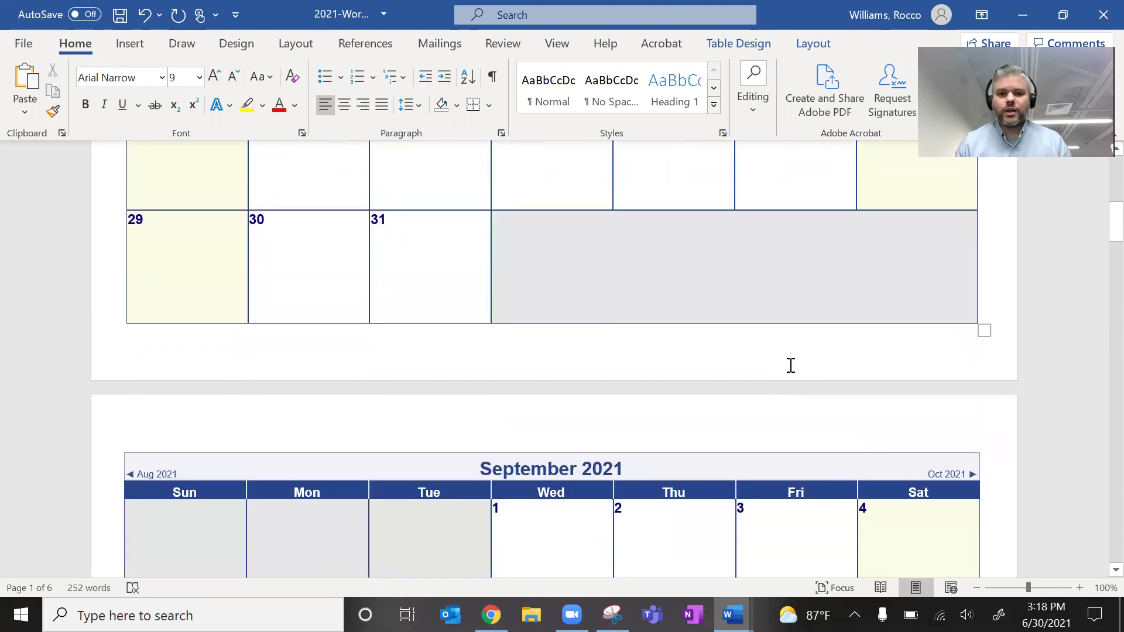
pyautogui.scroll(8, 790, 365)
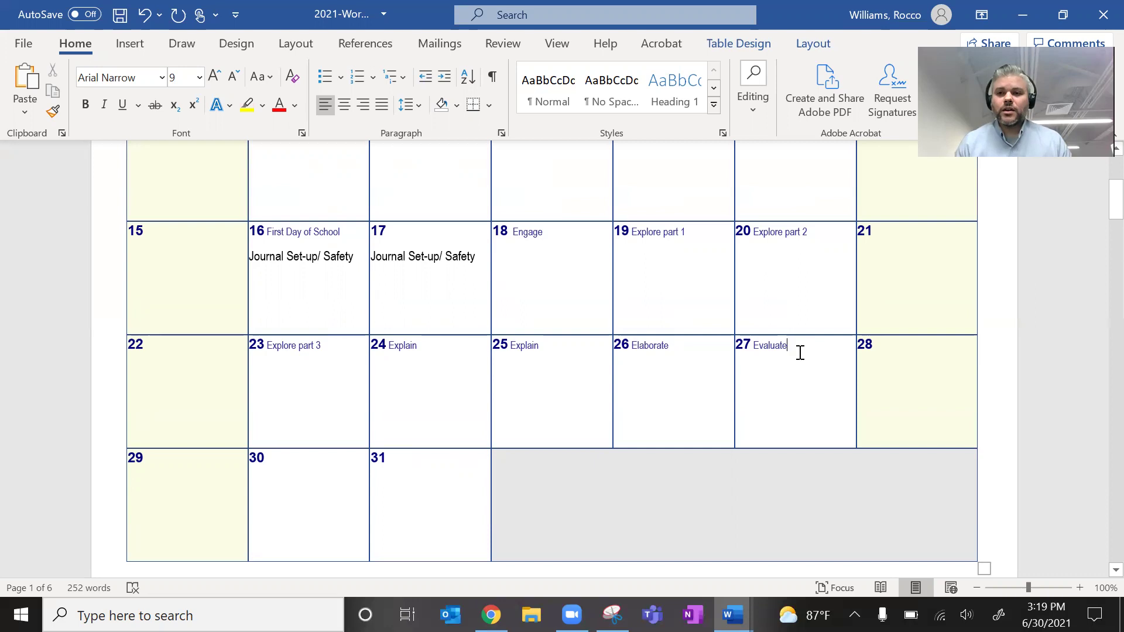